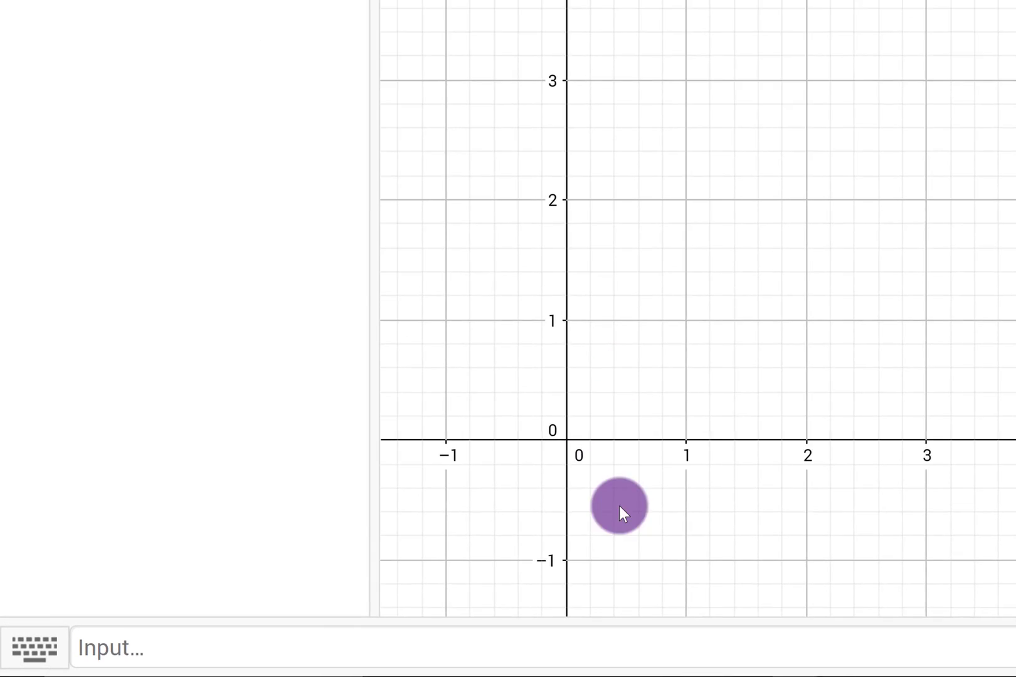
- Define a number a with the value 3
left_click(681, 627)
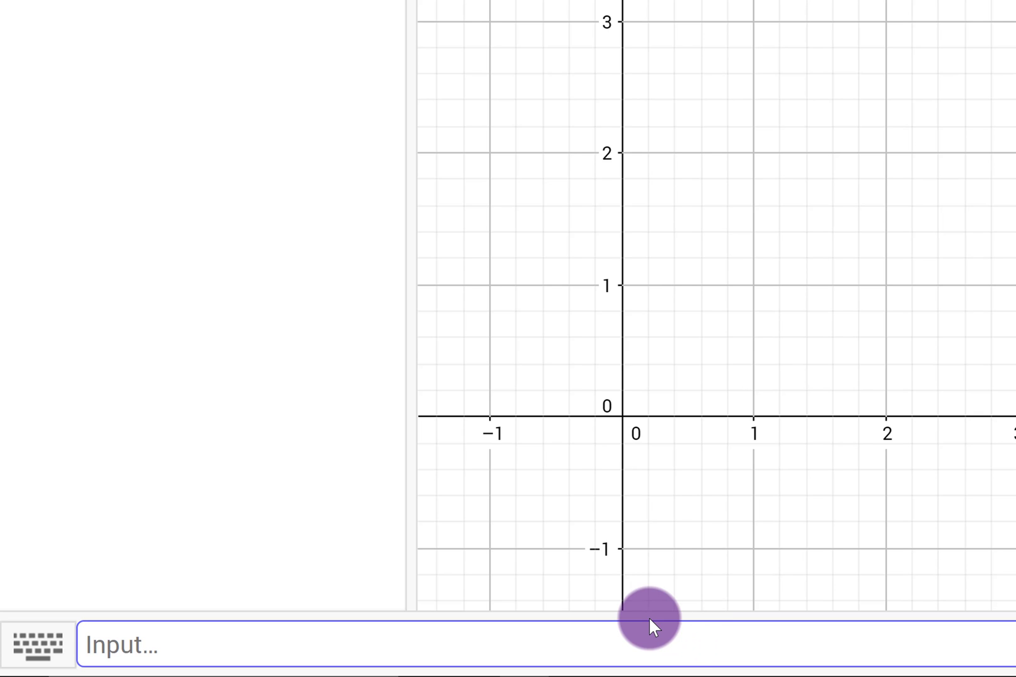
type("a = ")
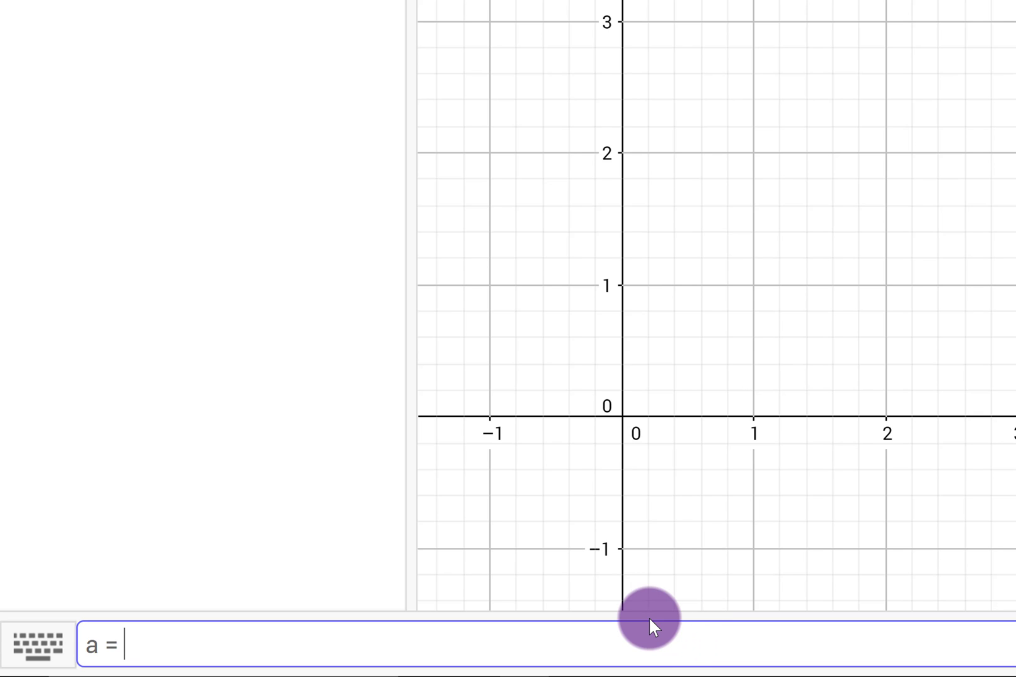
type("3")
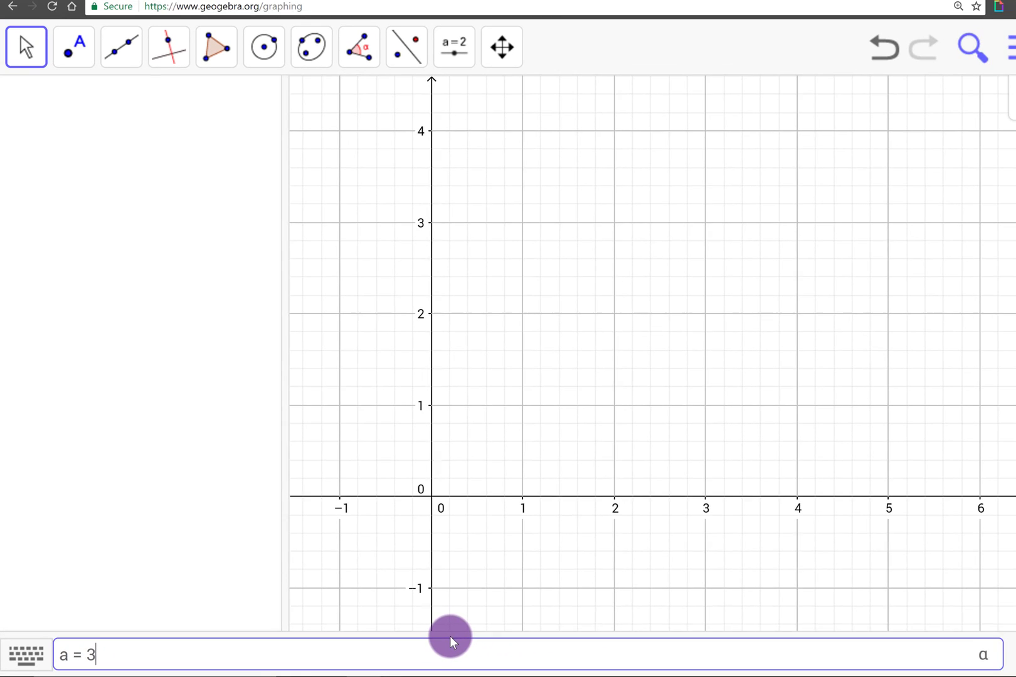
key("Return")
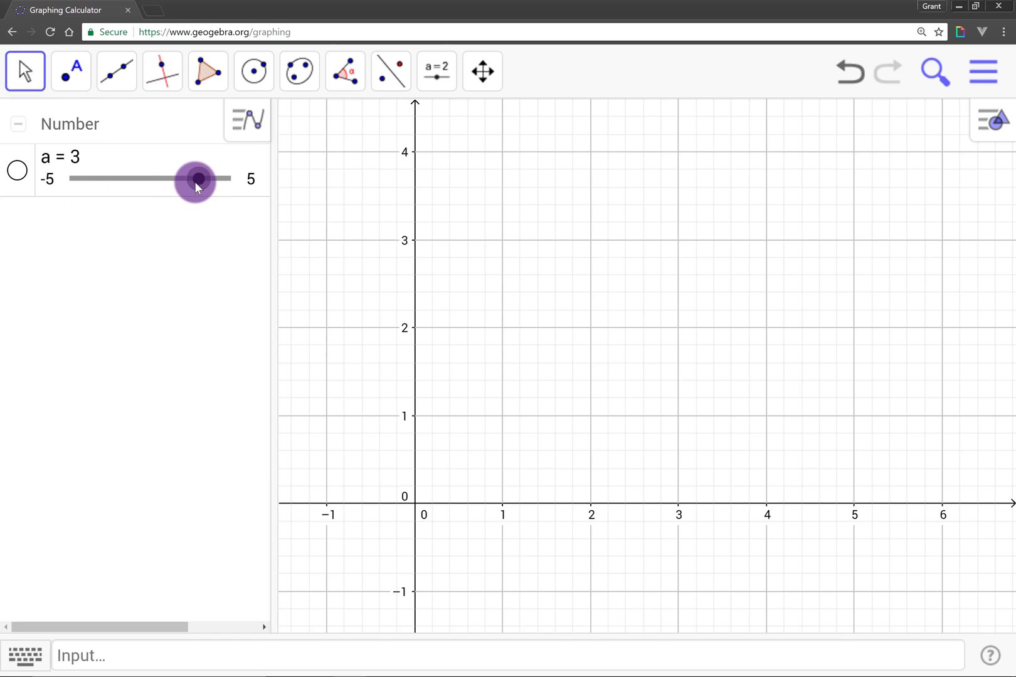
- Display the slider for a in the graphics view and move it to about -2.15
left_click_drag(196, 181, 240, 185)
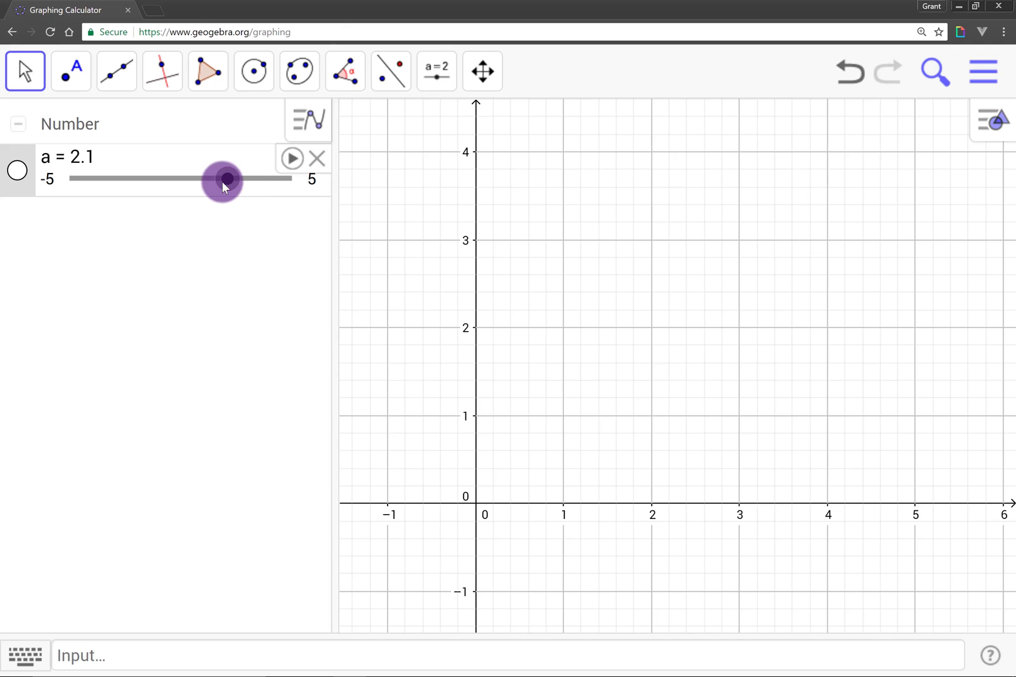
left_click(18, 171)
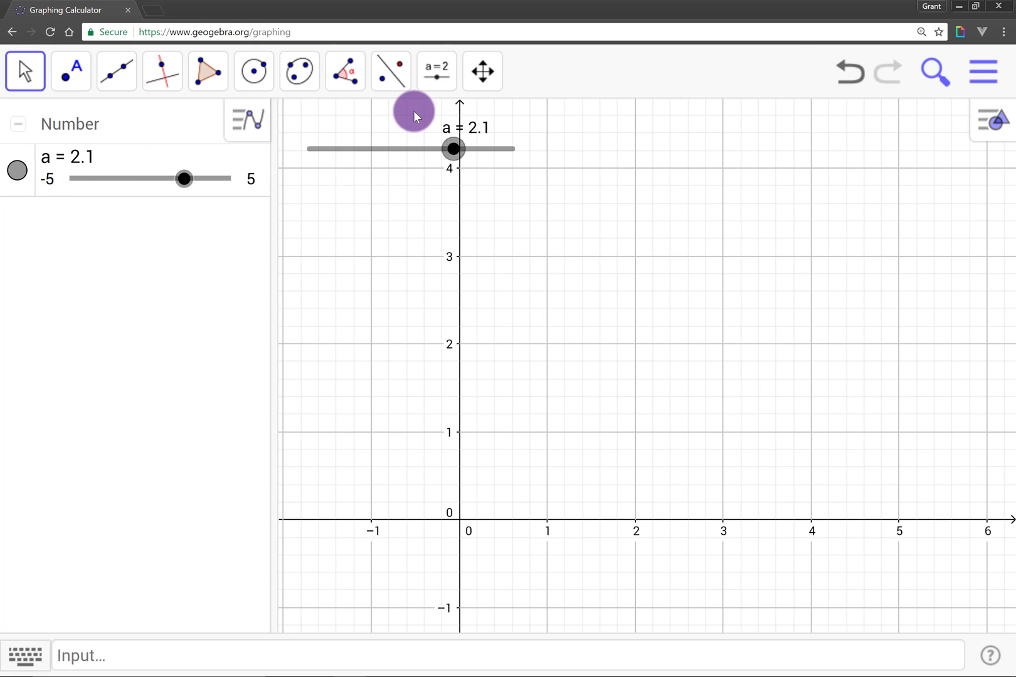
left_click_drag(453, 148, 428, 156)
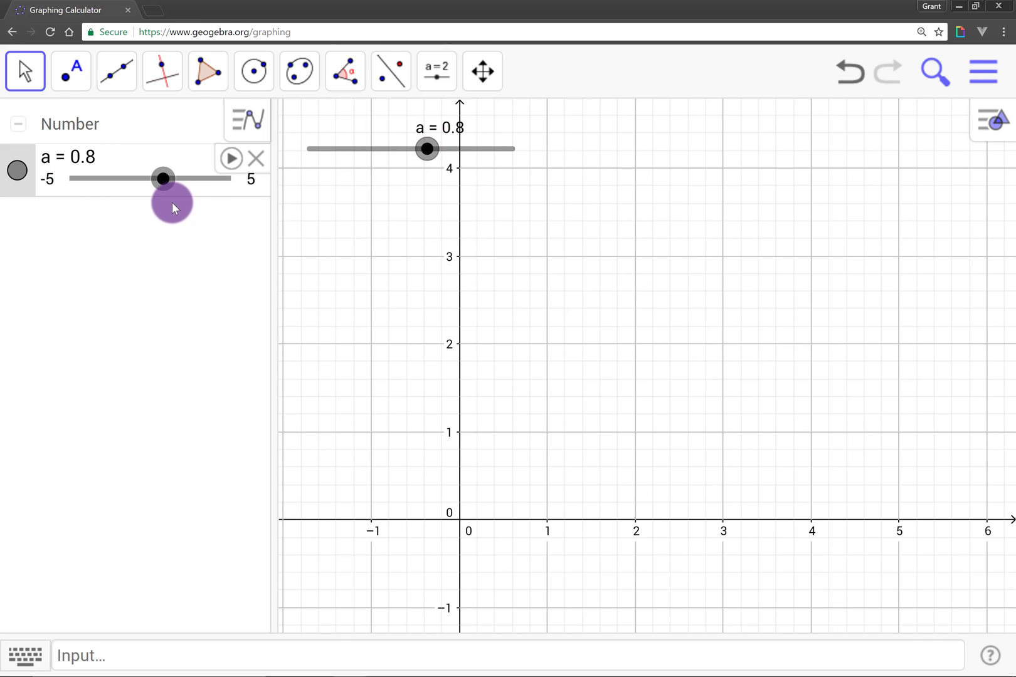
left_click_drag(442, 178, 388, 183)
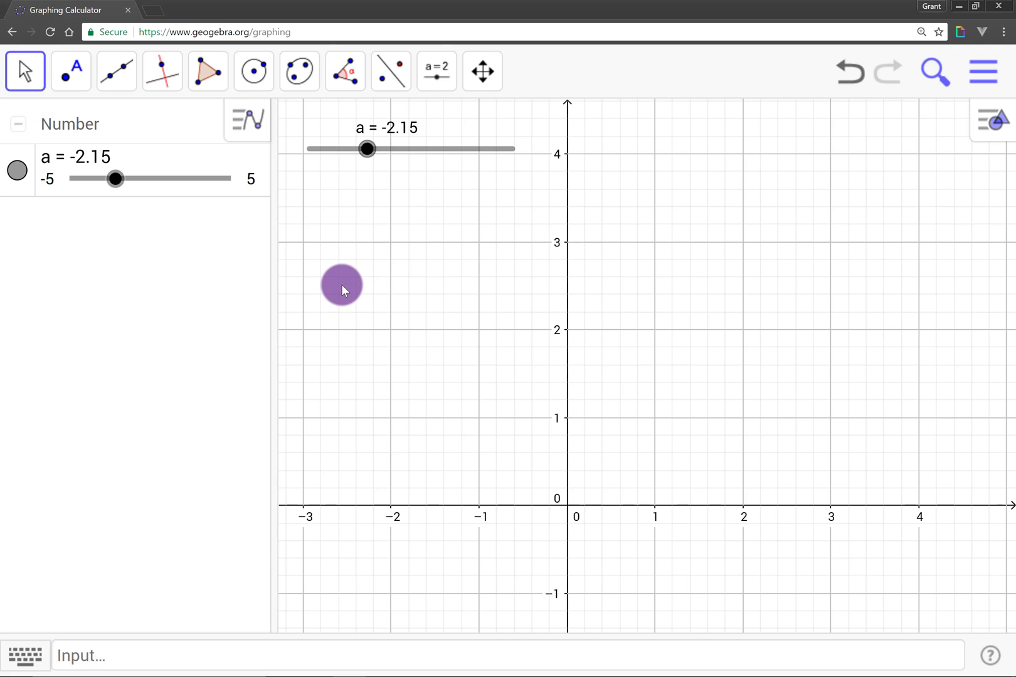
- Place a new slider just below slider a in the graphics view with the Slider tool
left_click(437, 87)
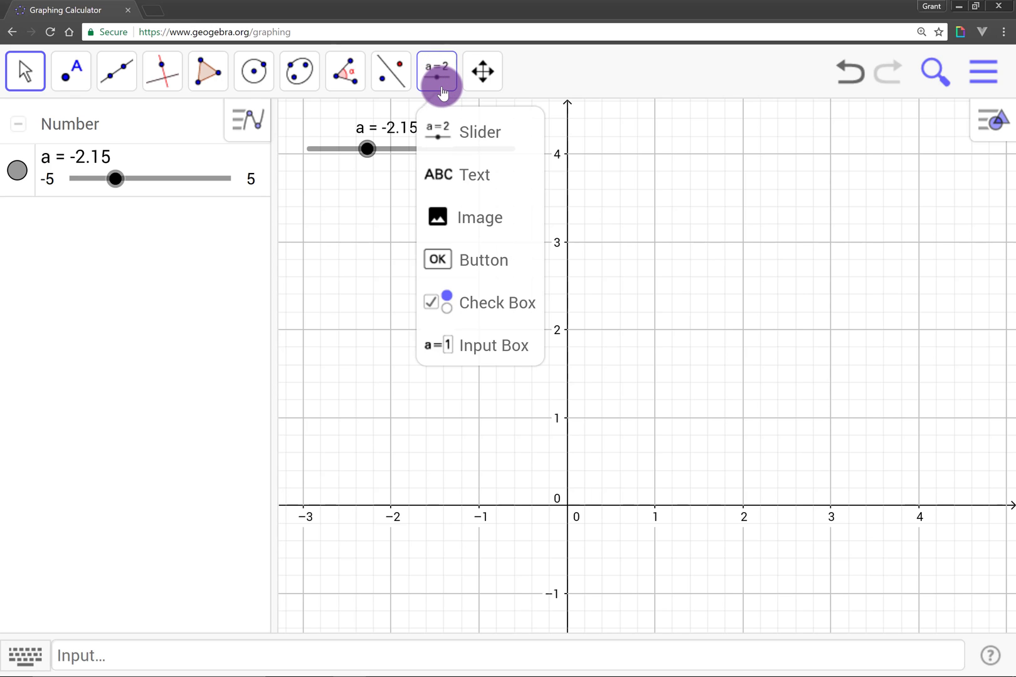
left_click(481, 134)
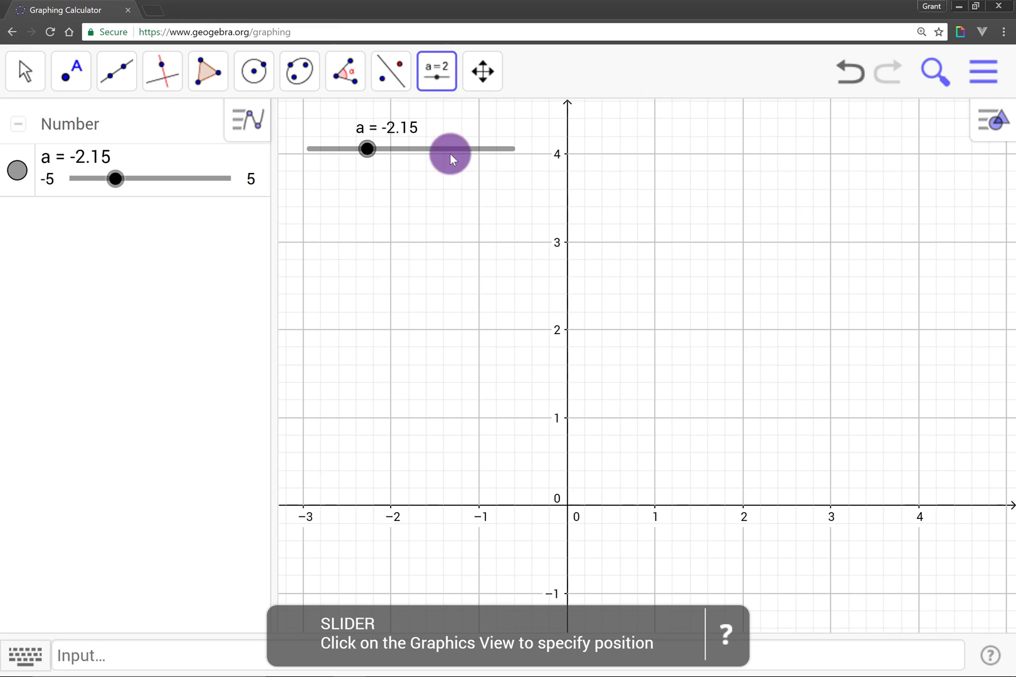
left_click(320, 199)
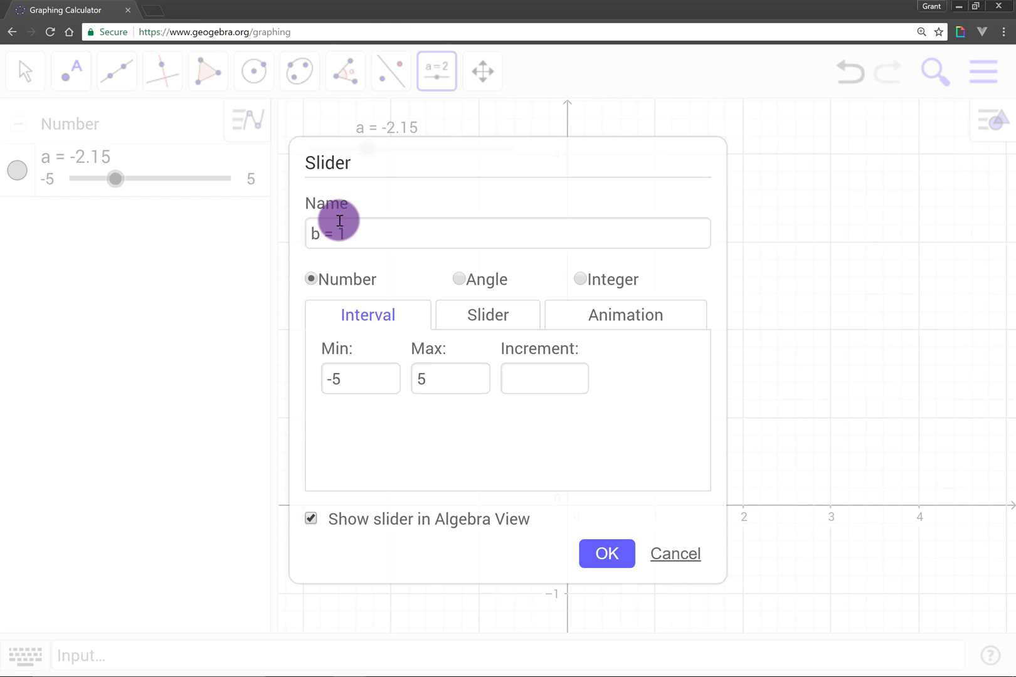
left_click(313, 232)
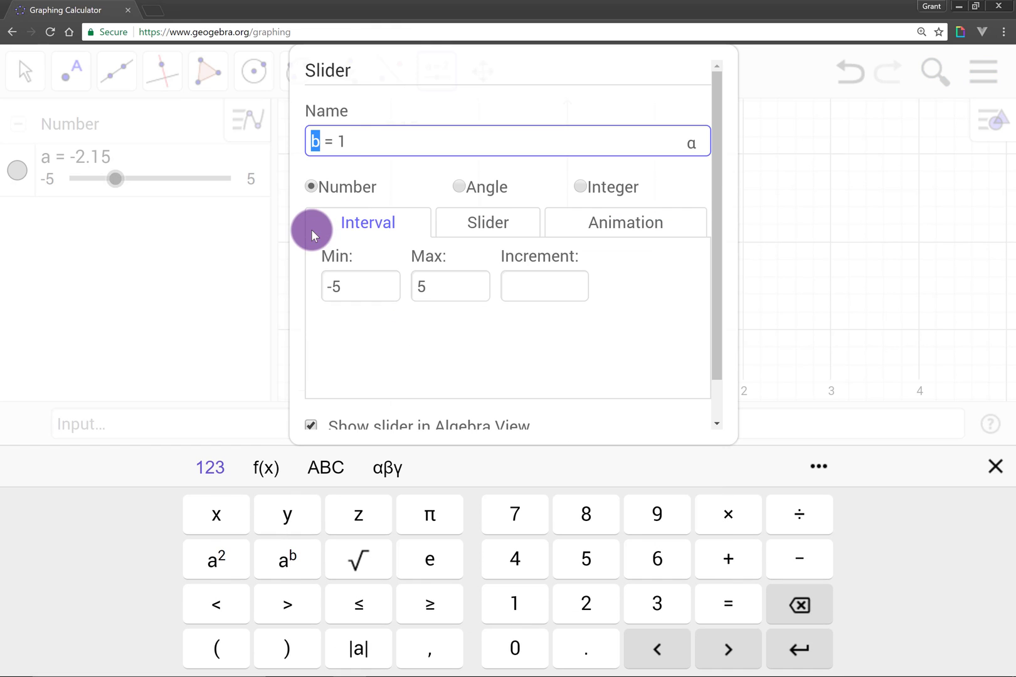
left_click(997, 469)
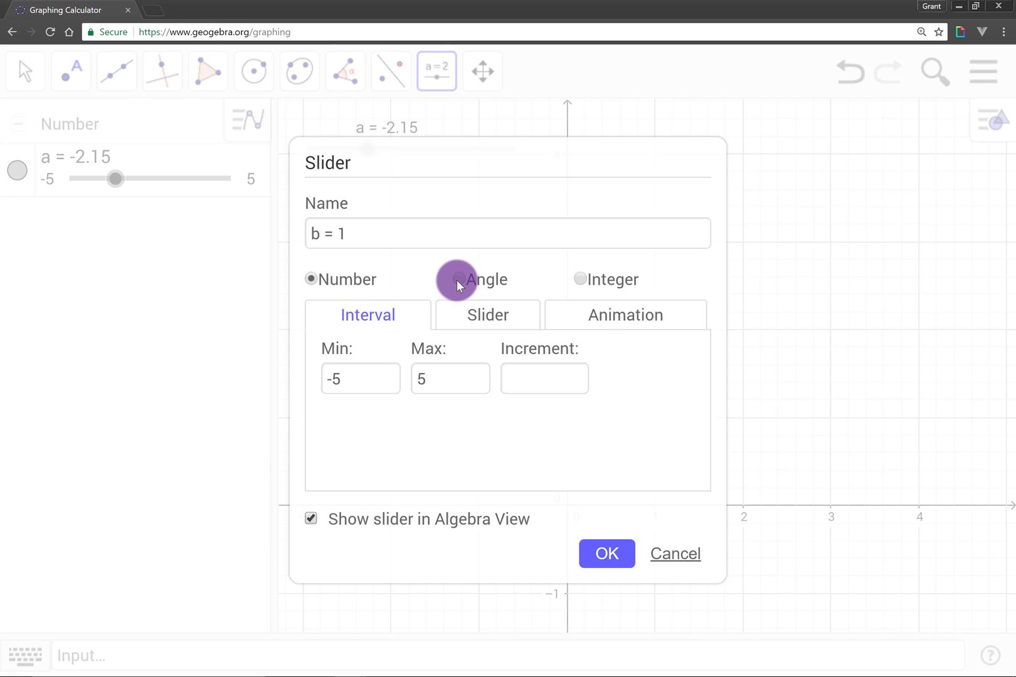
left_click(385, 374)
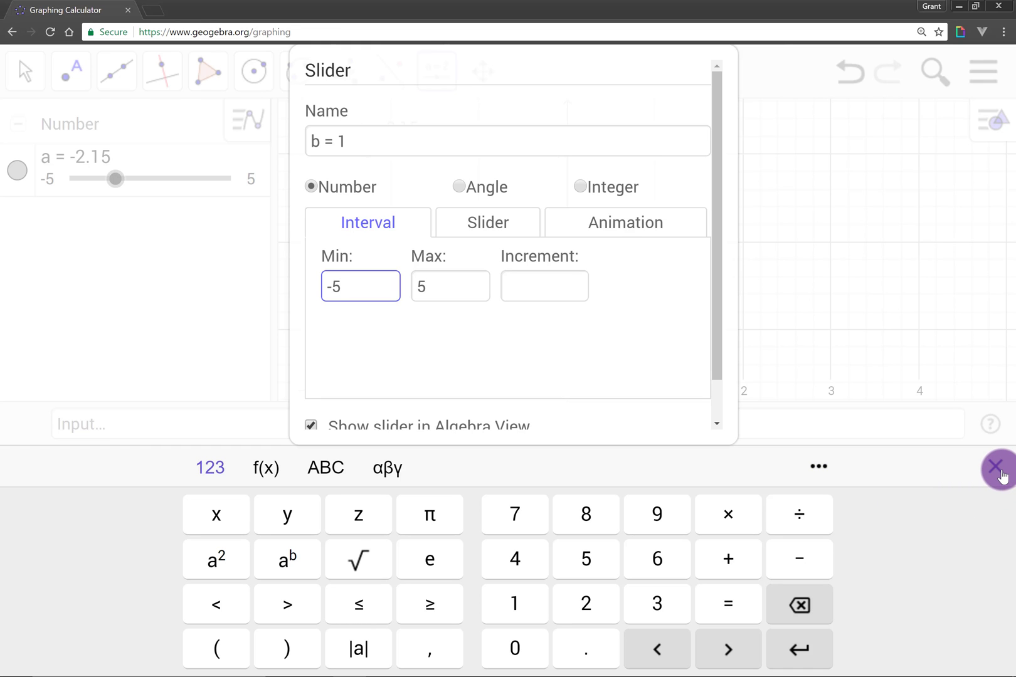
left_click(817, 464)
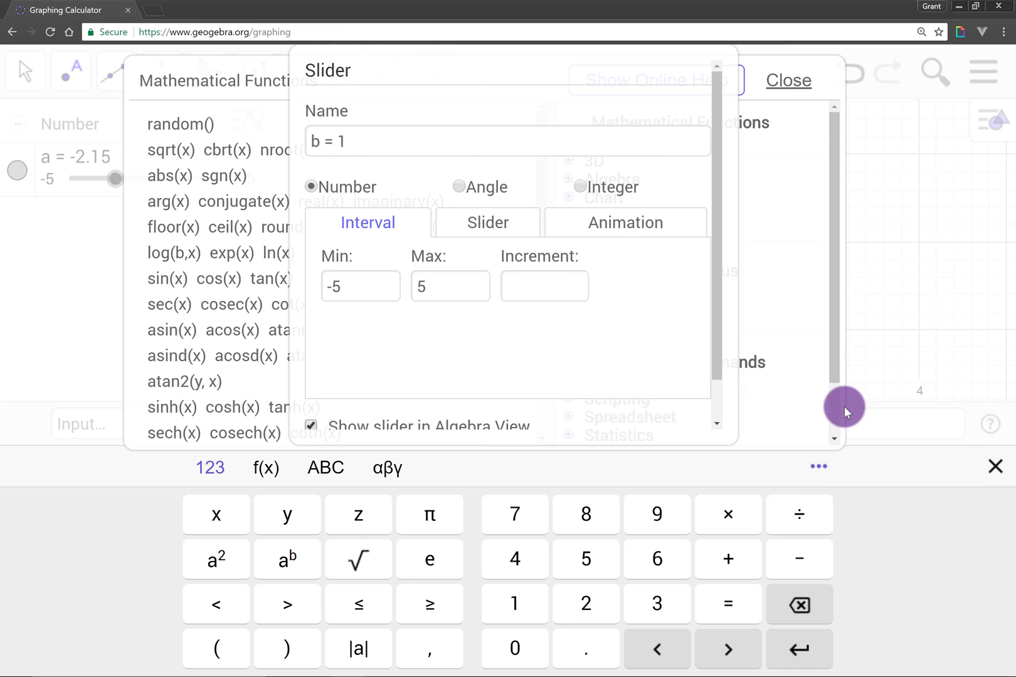
left_click(823, 472)
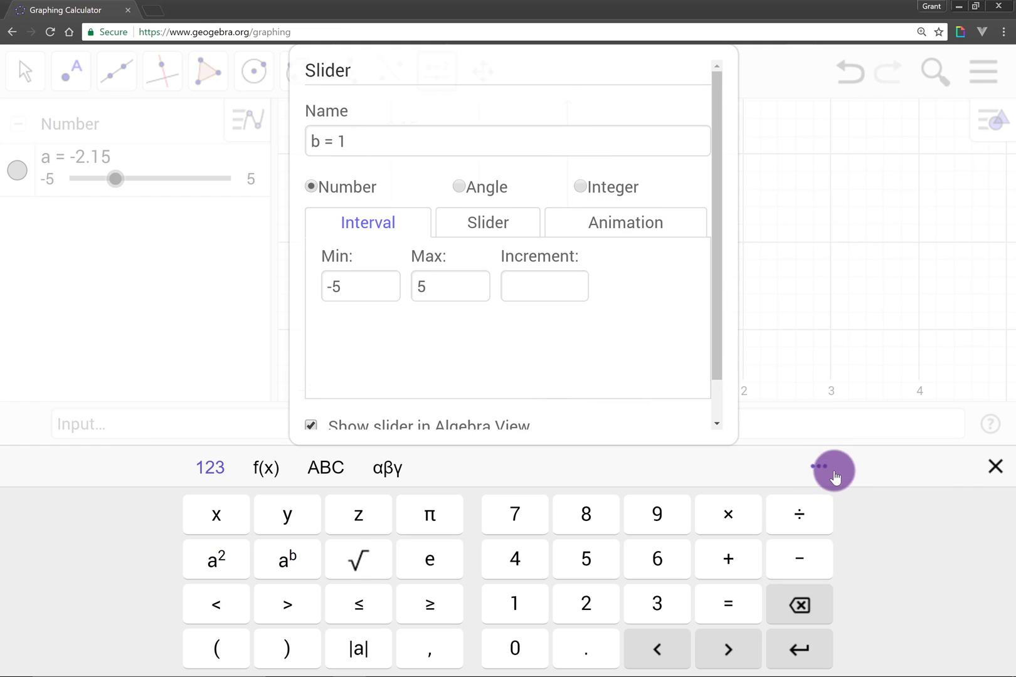
left_click(982, 470)
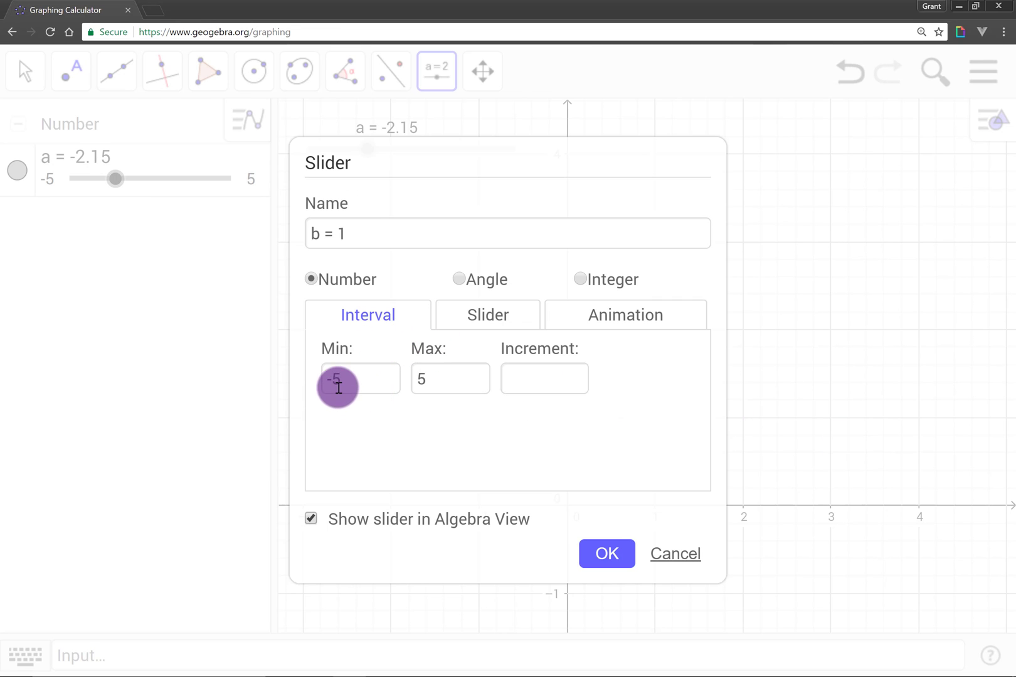
- Set the new slider's interval to a minimum of 0, a maximum of 2*pi and an increment of 0.001
left_click(351, 383)
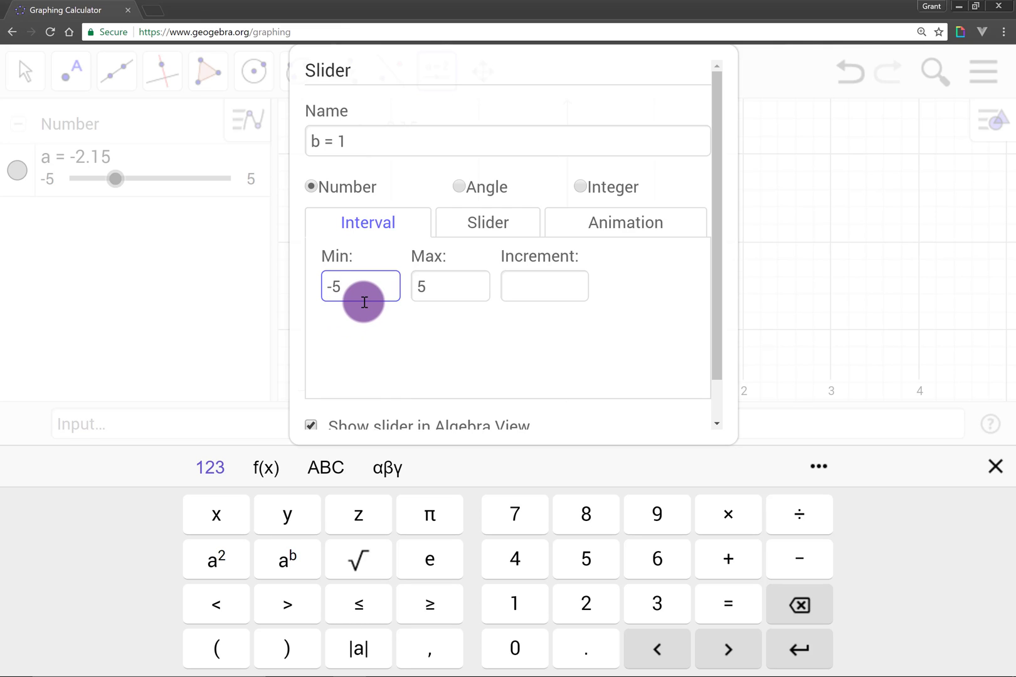
key("BackSpace")
key("BackSpace")
type("0")
left_click(439, 288)
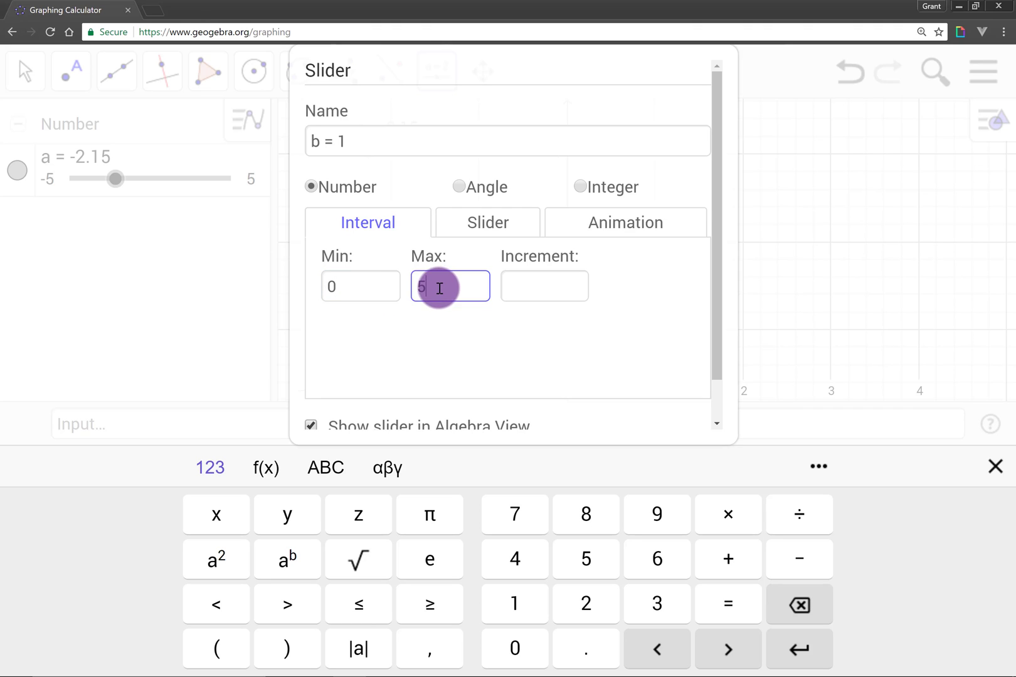
left_click_drag(439, 288, 407, 289)
type("2*pi")
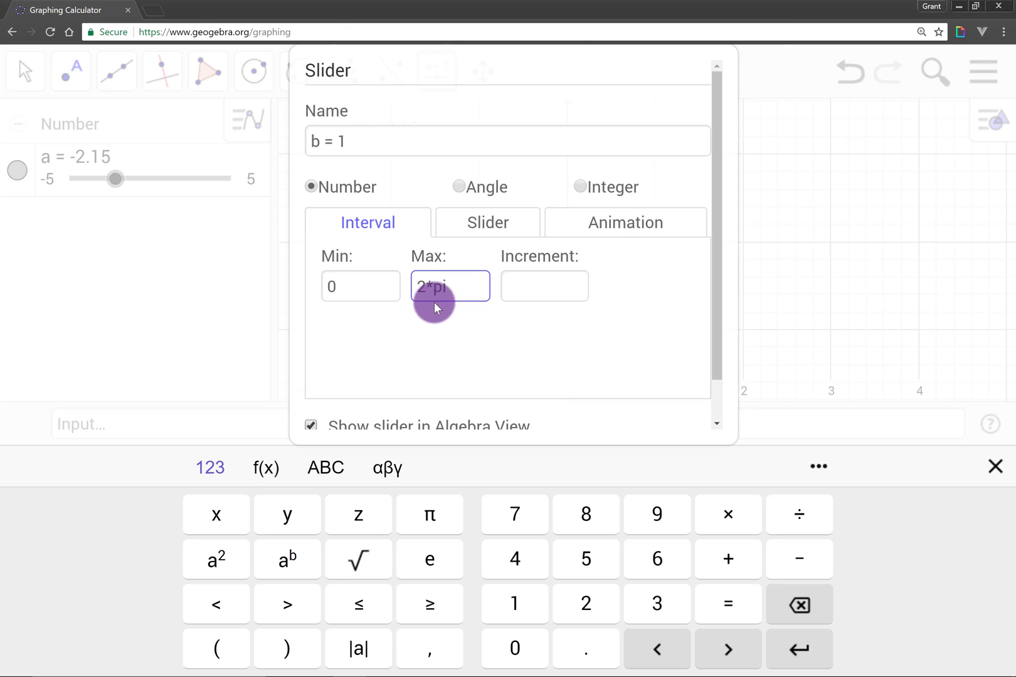
left_click(533, 286)
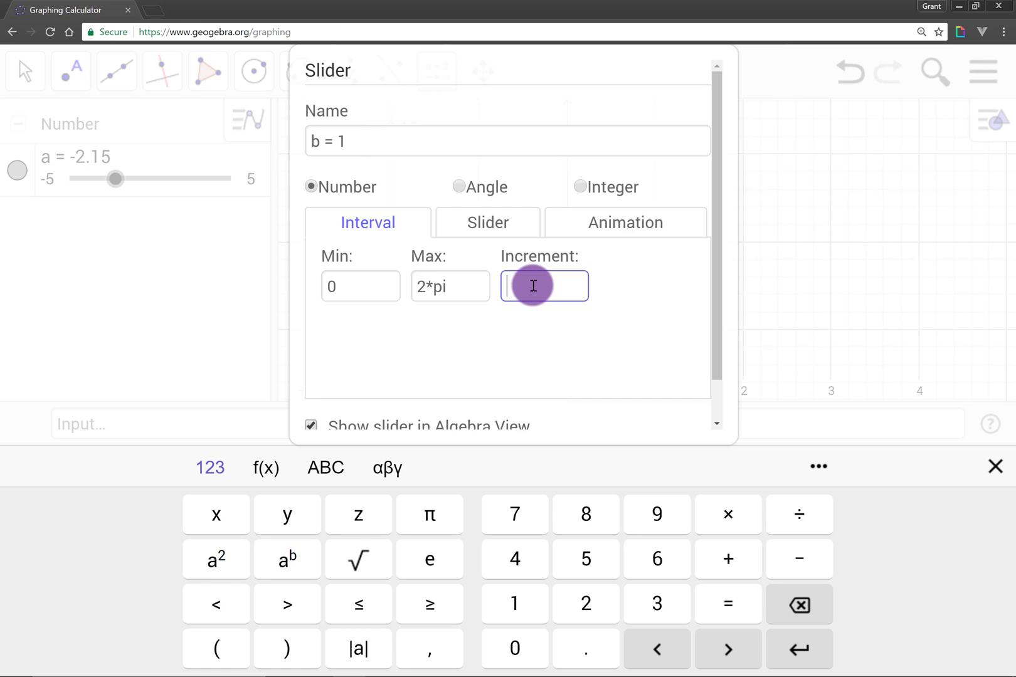
type("0.011")
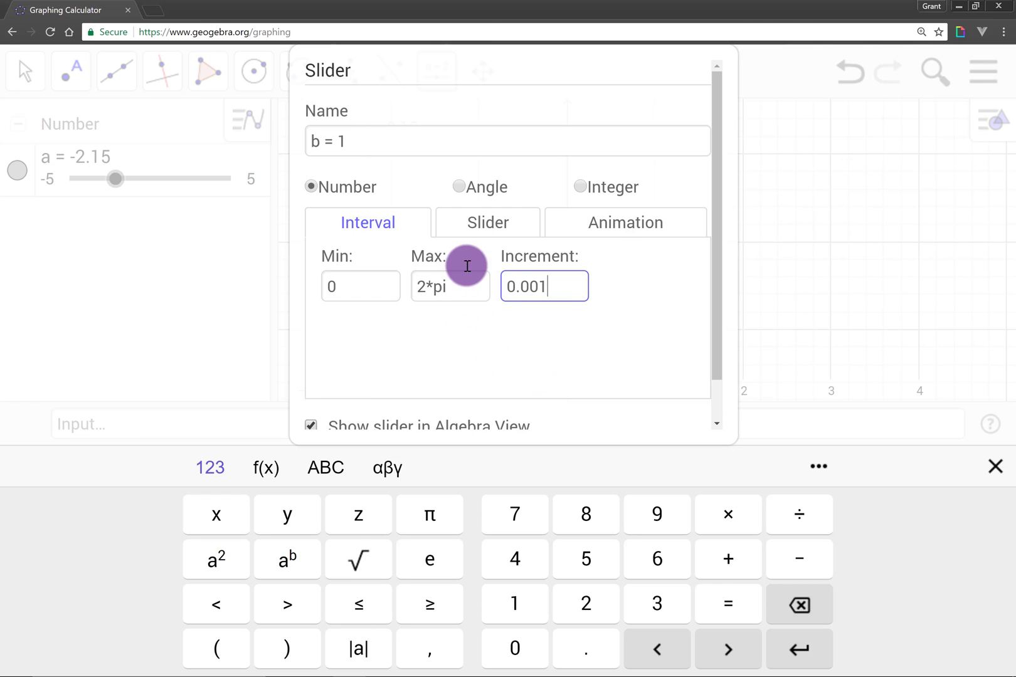
- Set the new slider's width to 100 px and keep its orientation Horizontal
left_click(464, 229)
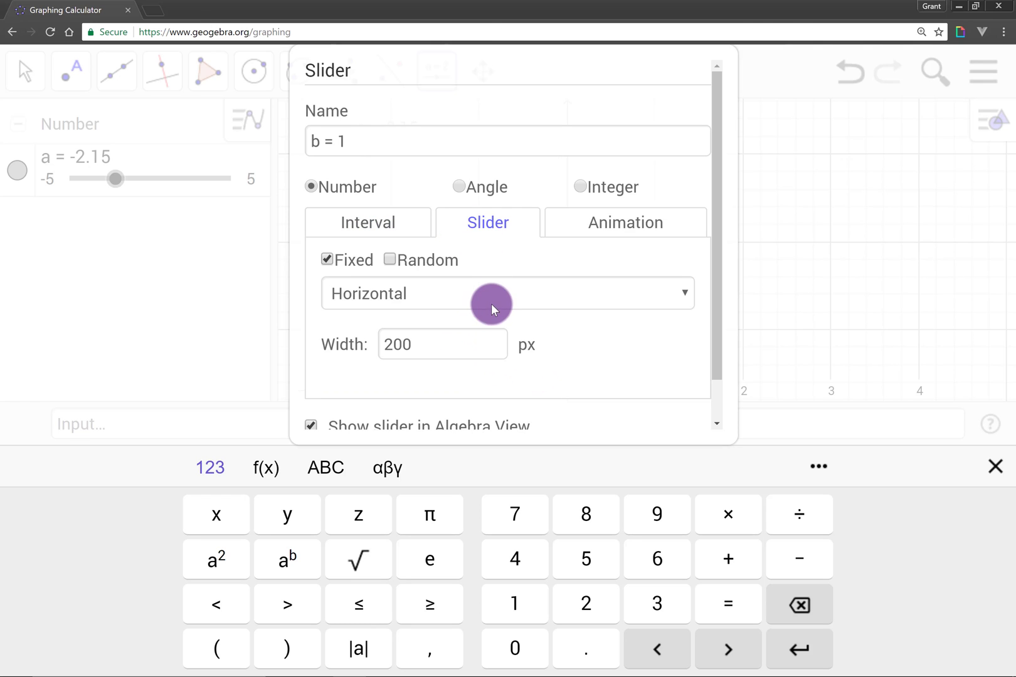
left_click(391, 347)
key("BackSpace")
type("1")
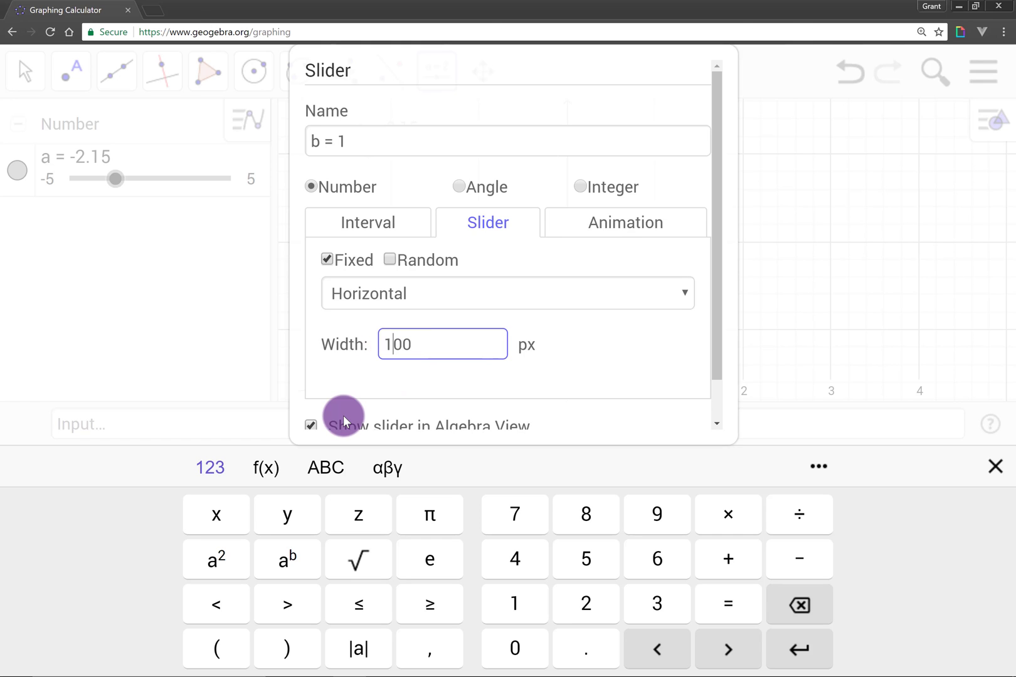
left_click(393, 294)
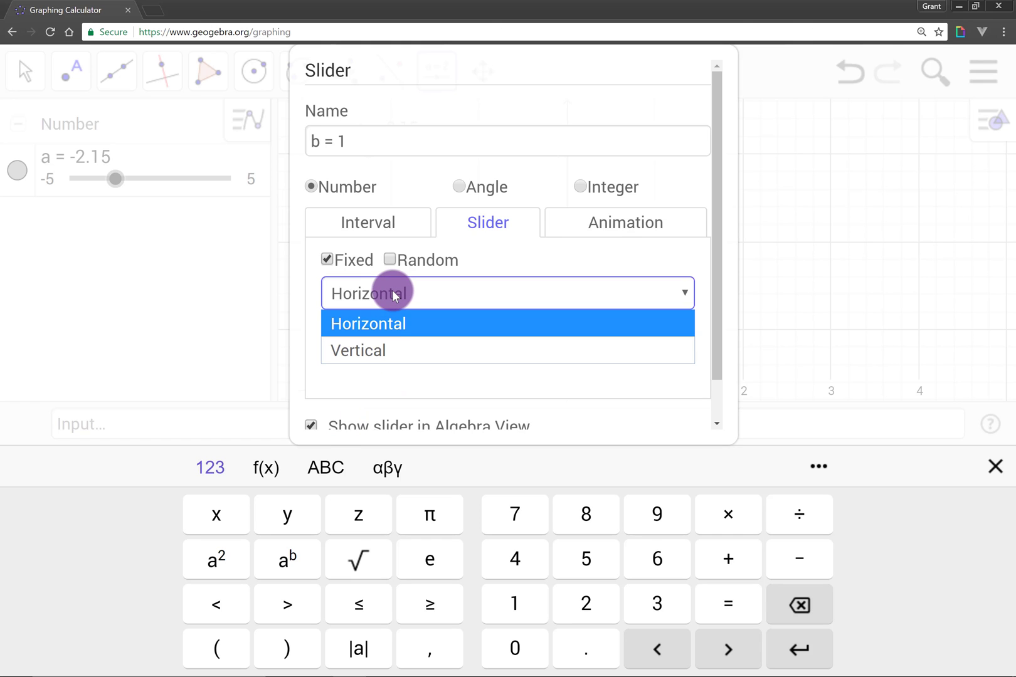
left_click(381, 326)
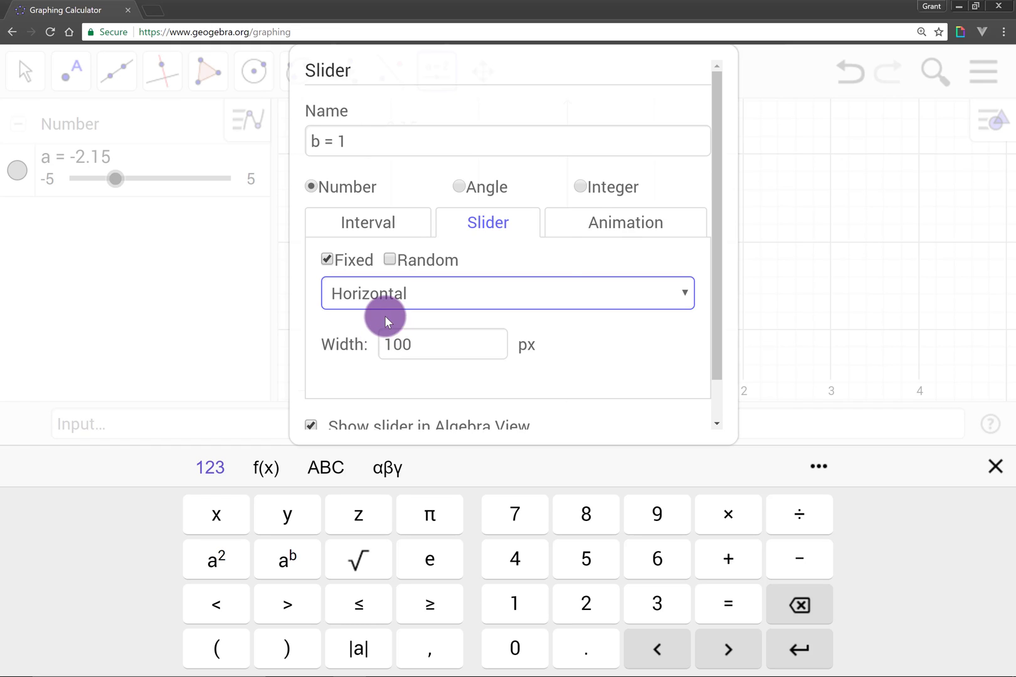
- Set the slider's animation repeat to Increasing and create the slider b = 1
left_click(594, 230)
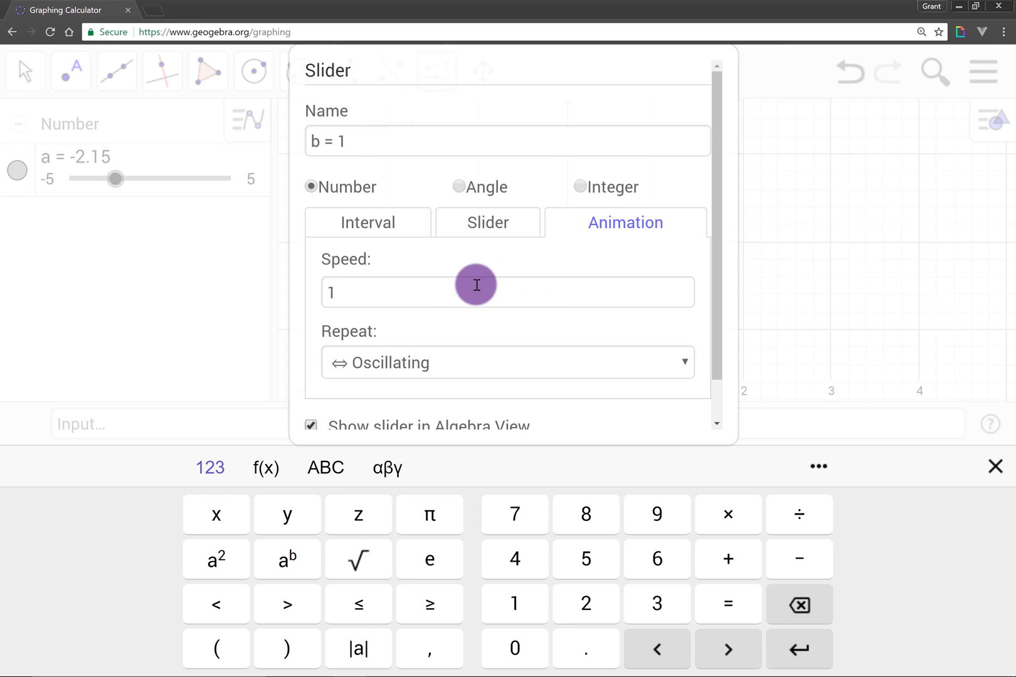
scroll(471, 299, "down", 2)
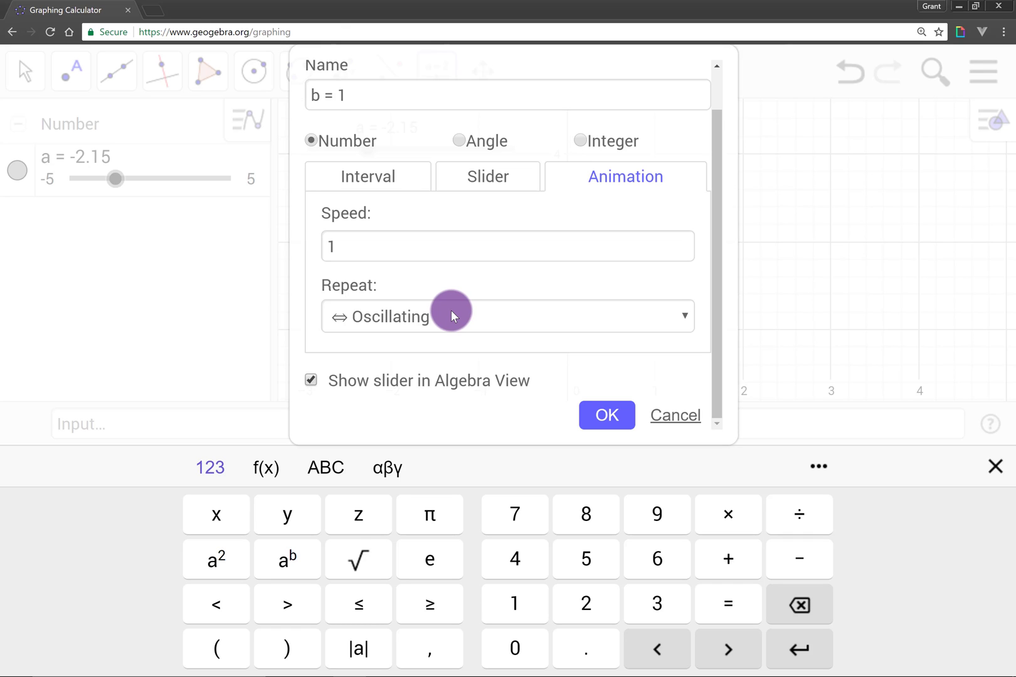
left_click(451, 310)
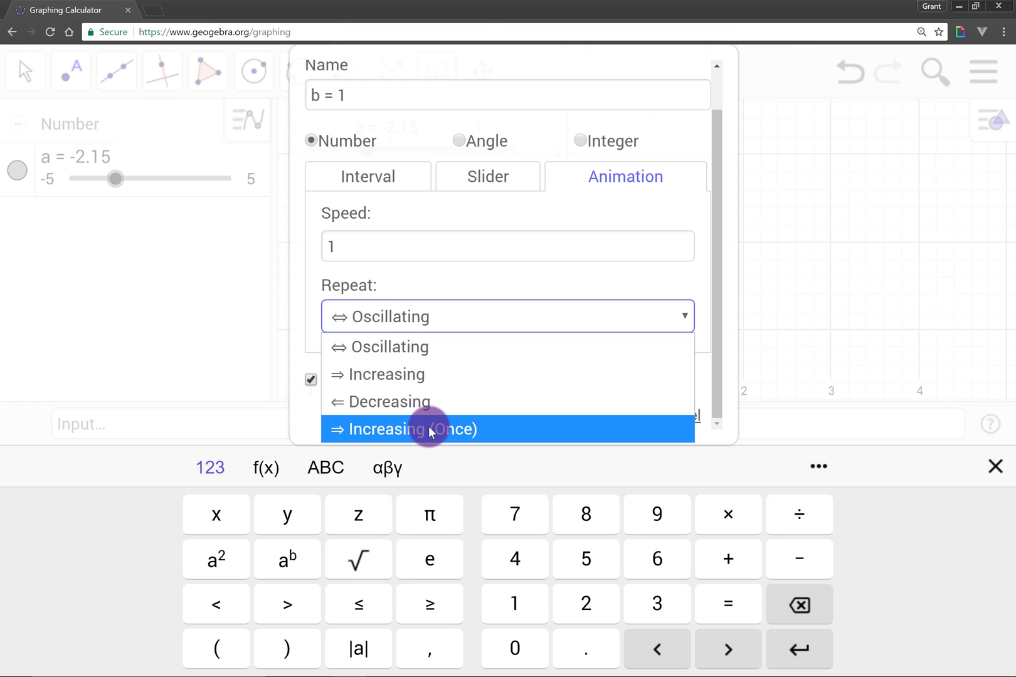
left_click(399, 380)
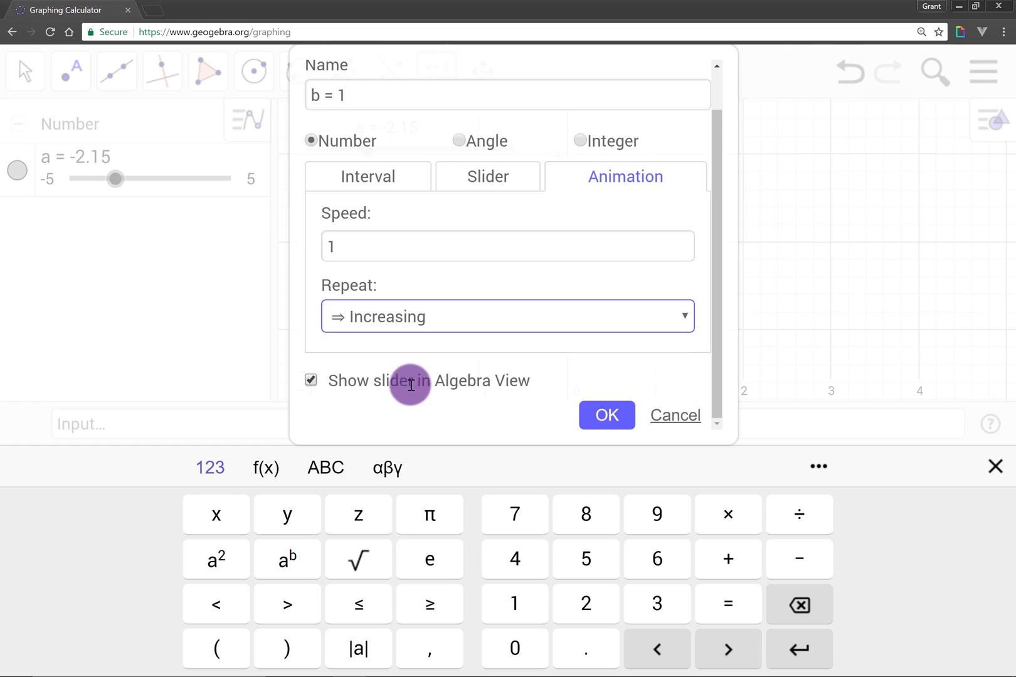
left_click(606, 415)
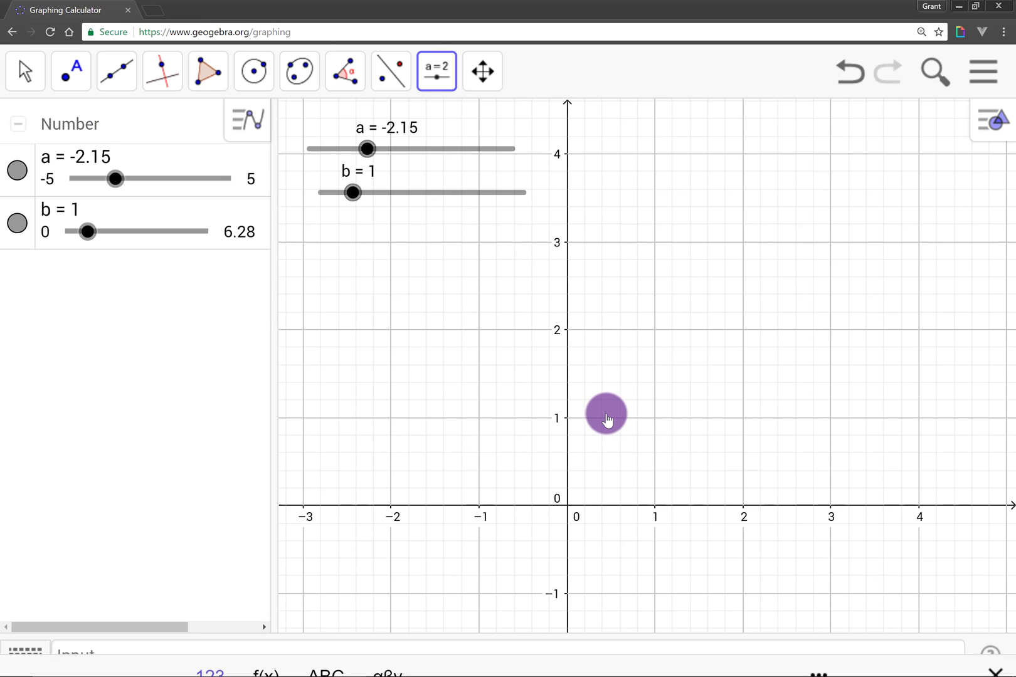
- With the Move tool, slide b to its maximum and back to about 2.04
left_click(25, 71)
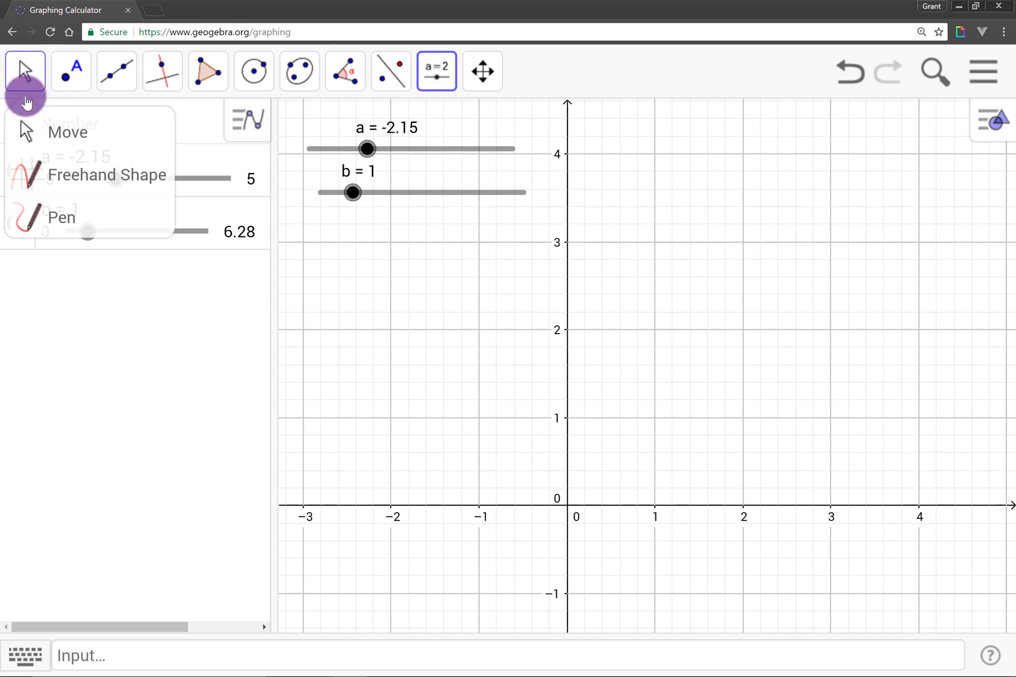
left_click(30, 129)
left_click(399, 194)
left_click_drag(399, 194, 541, 199)
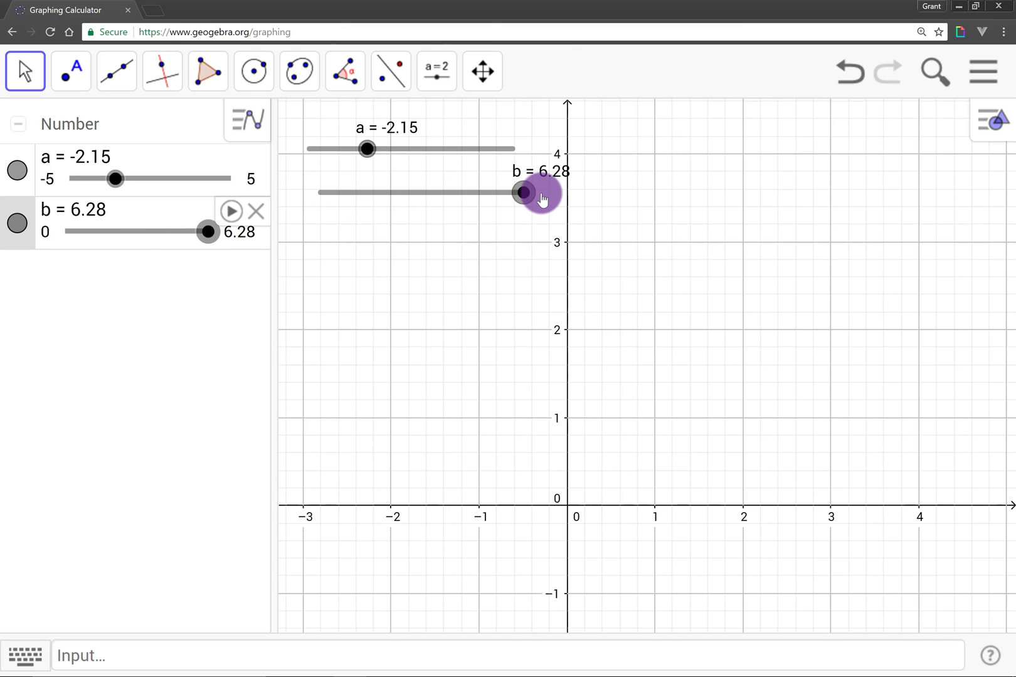
left_click_drag(543, 198, 386, 233)
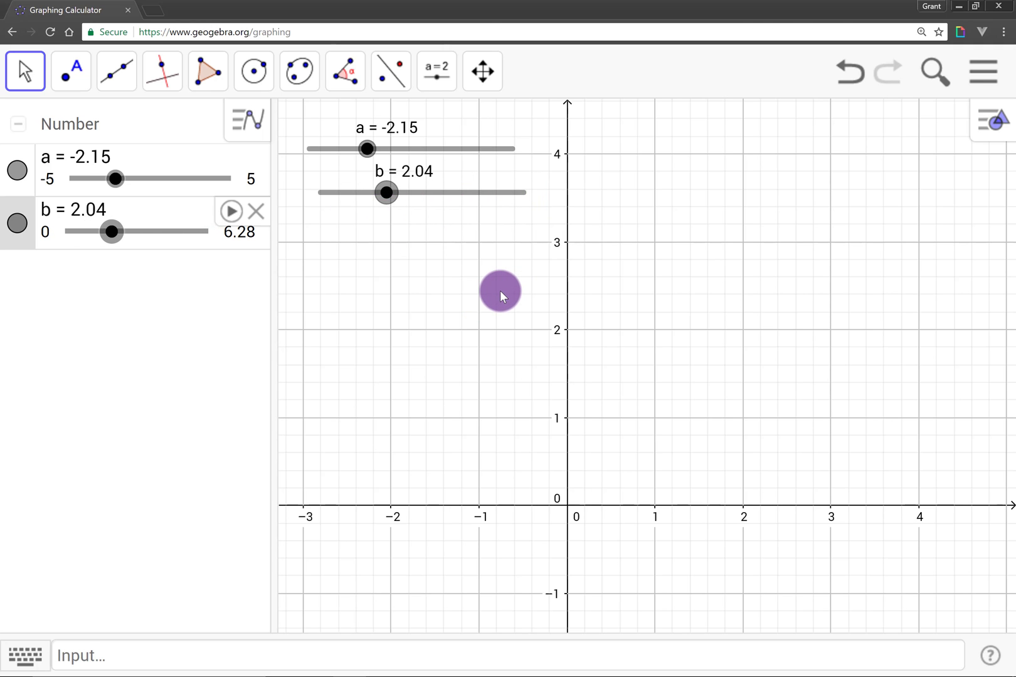
- In the object properties of slider b, set the slider width to 100 px
right_click(384, 194)
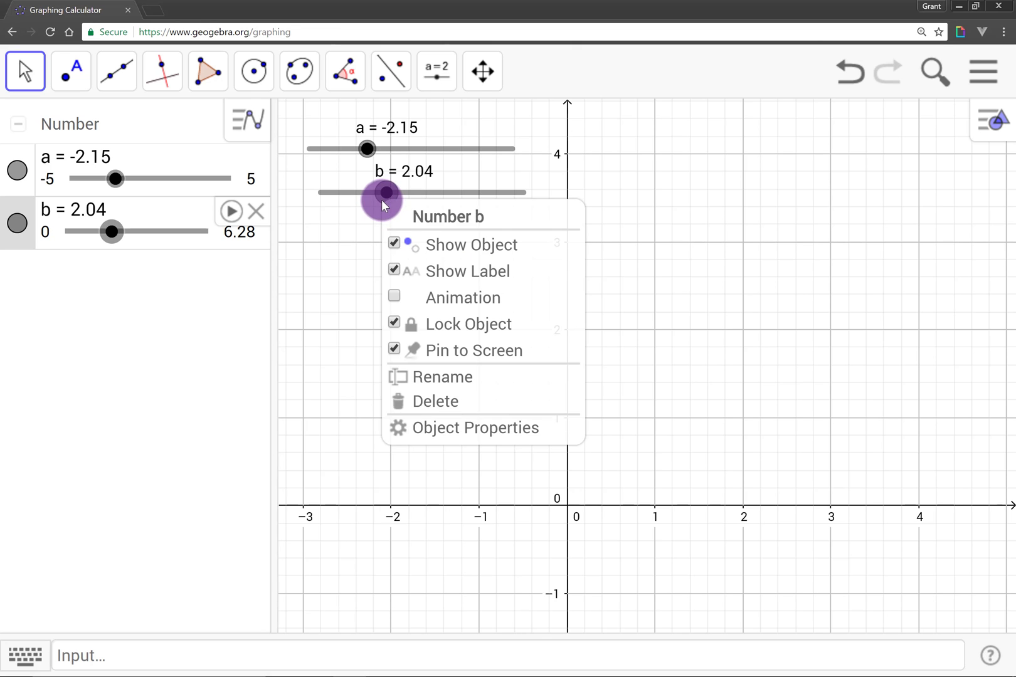
left_click(489, 430)
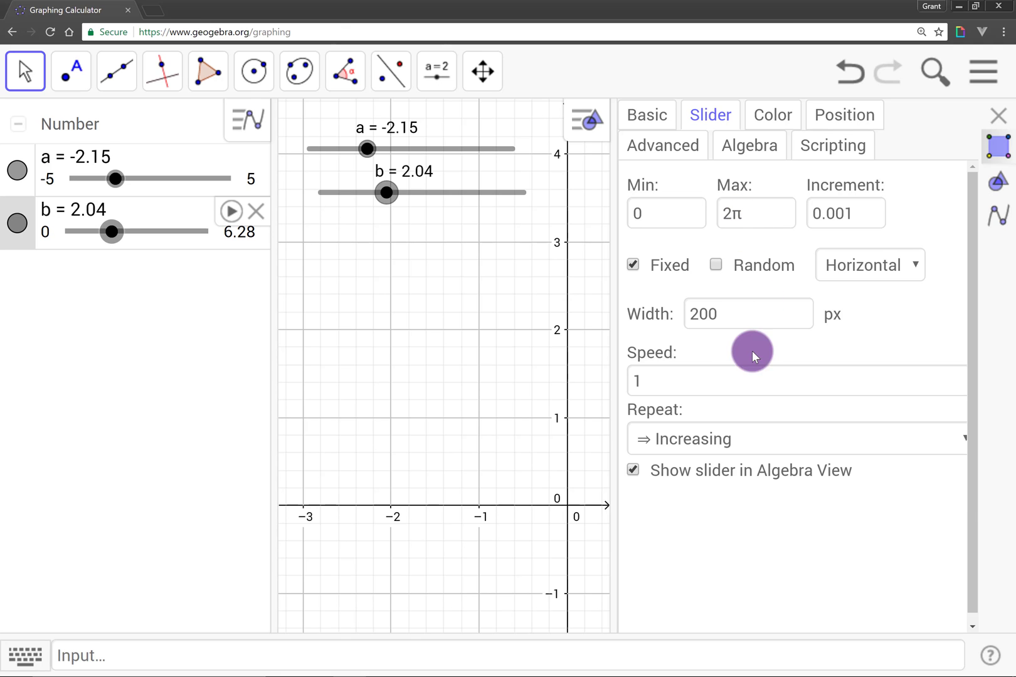
left_click(696, 313)
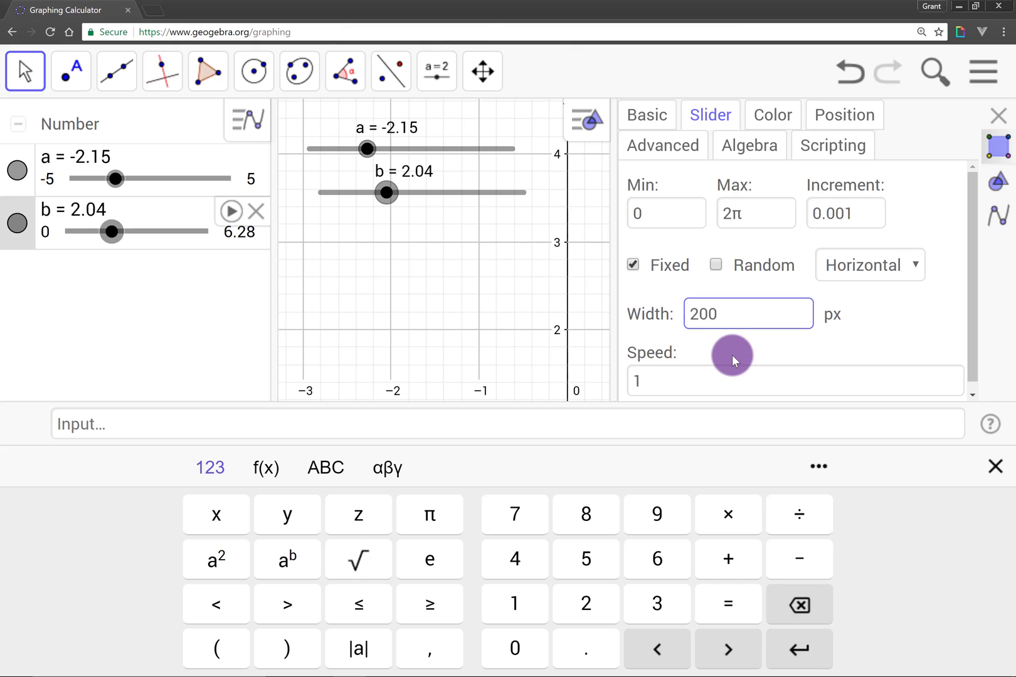
key("BackSpace")
type("1")
key("Return")
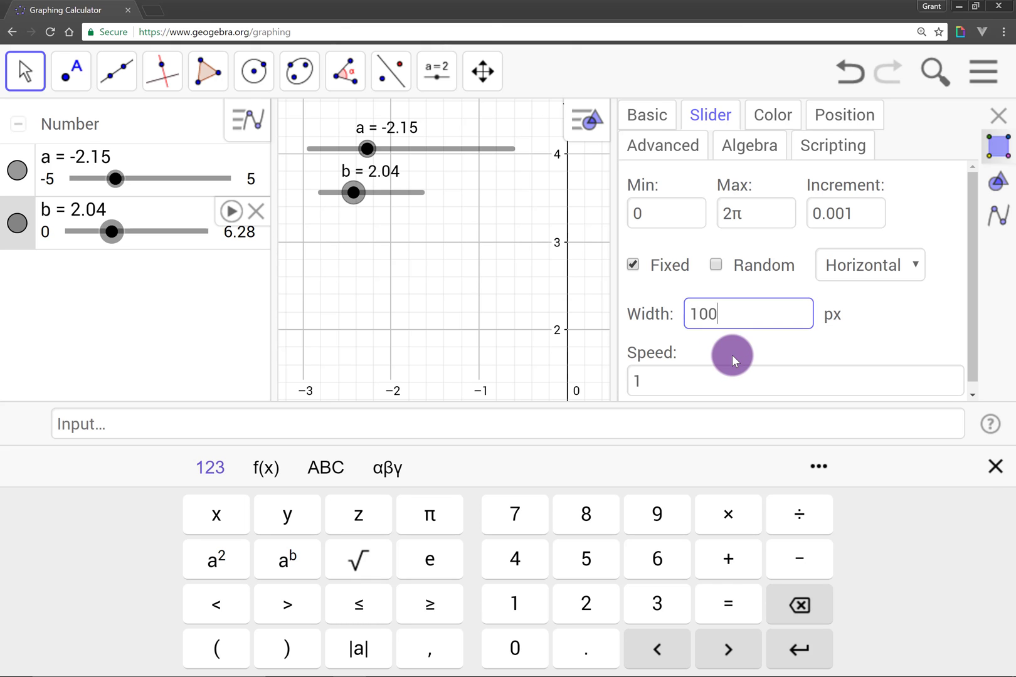
left_click(995, 466)
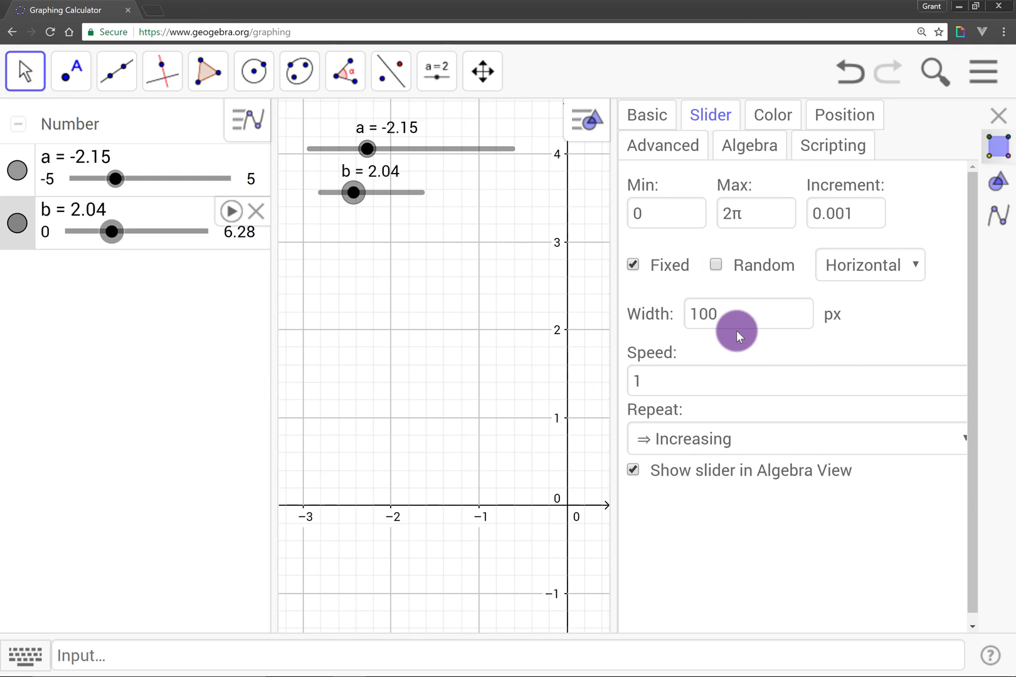
- Color slider b red, turn its animation on and close the object properties
left_click(756, 115)
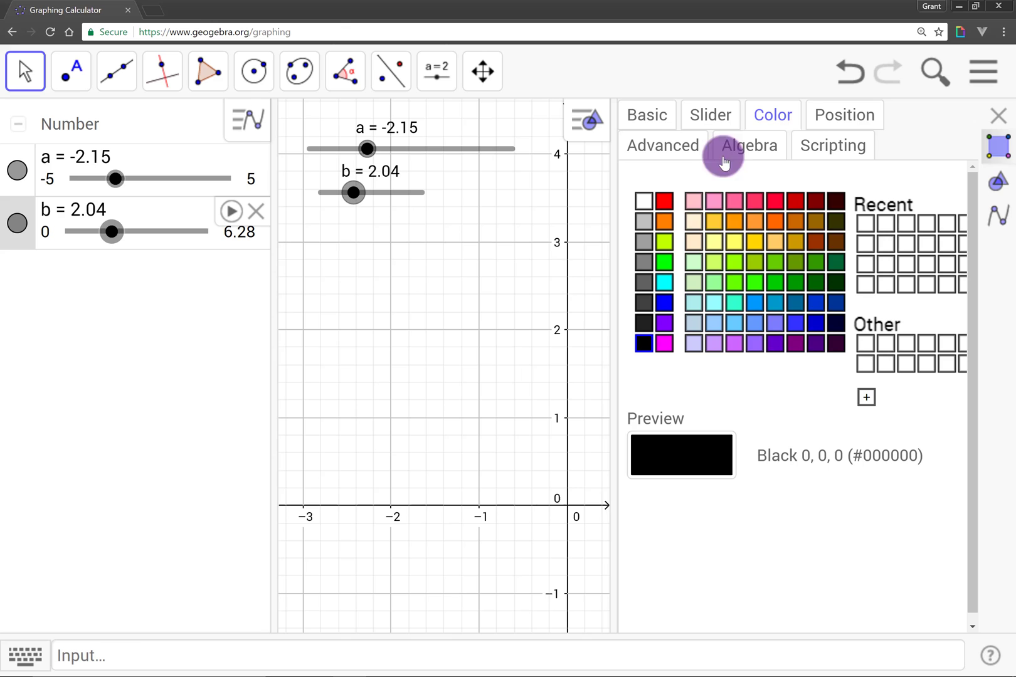
left_click(666, 202)
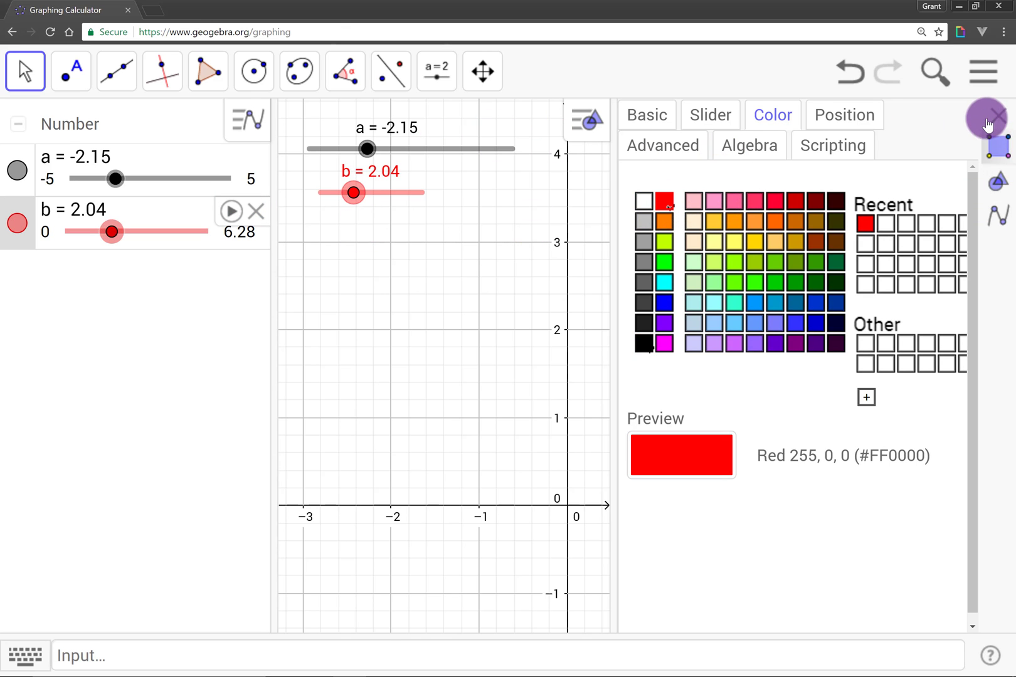
left_click(659, 122)
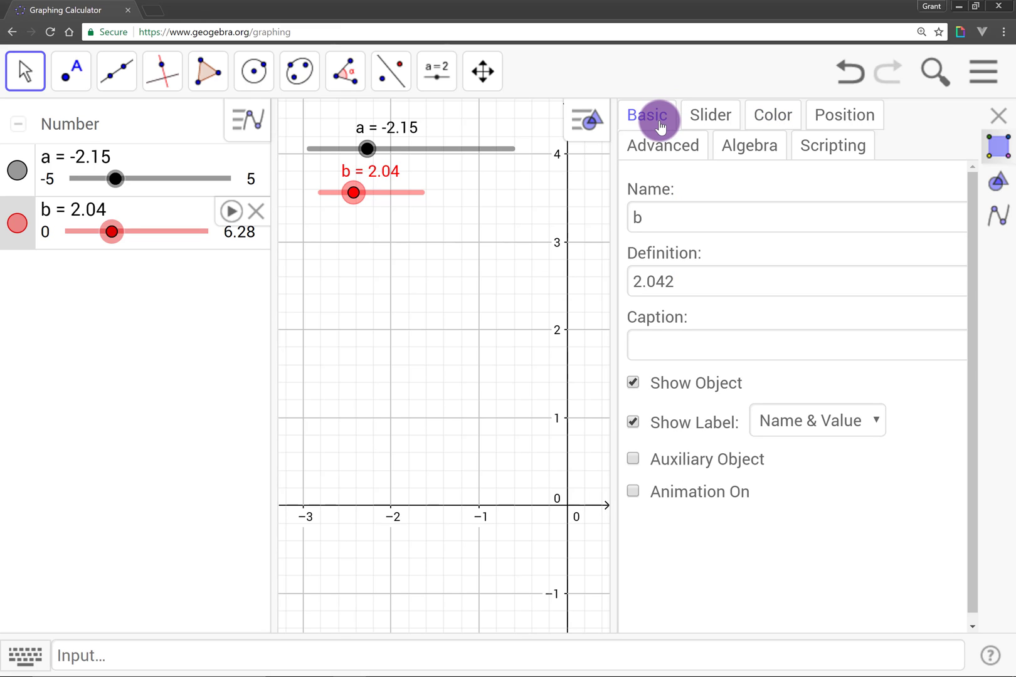
left_click(633, 492)
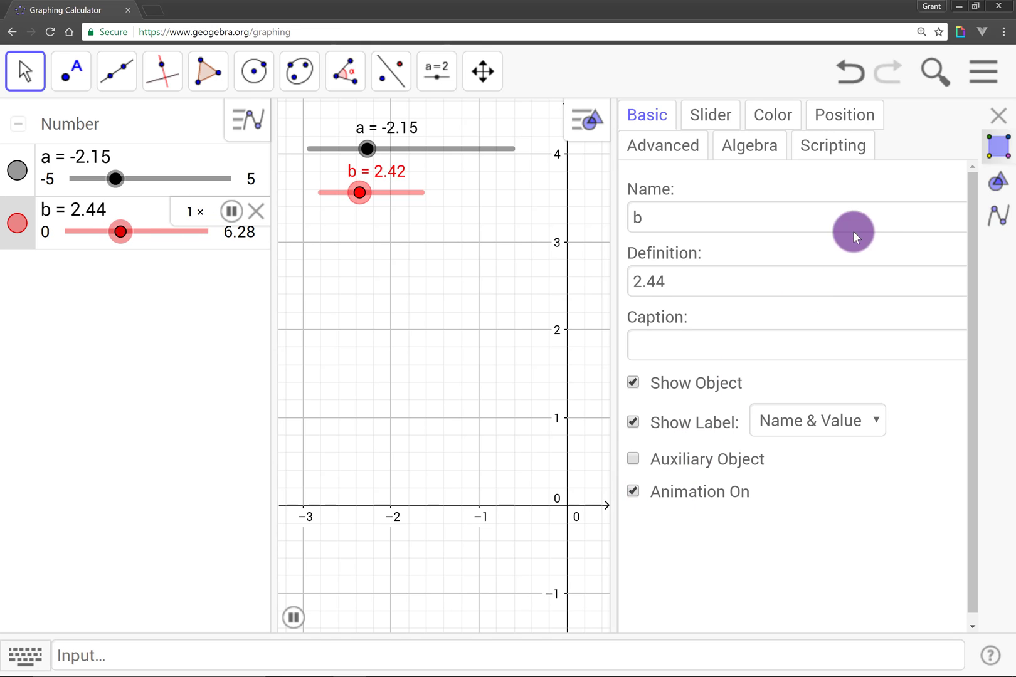
left_click(1001, 122)
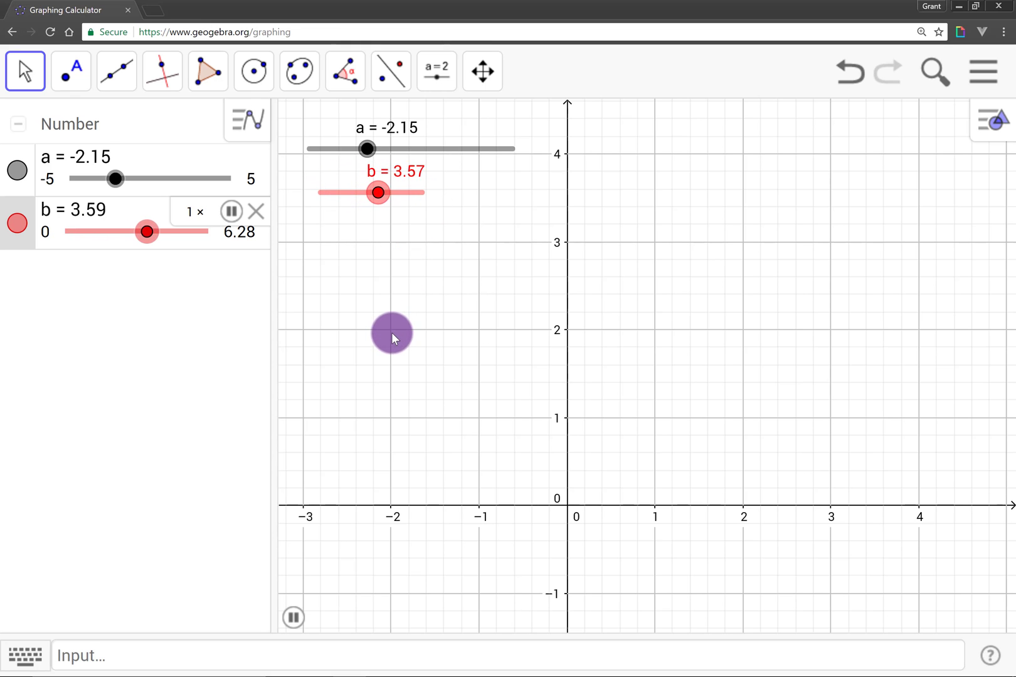
- Pause the running animation of slider b, resume it and stop it again
left_click(298, 616)
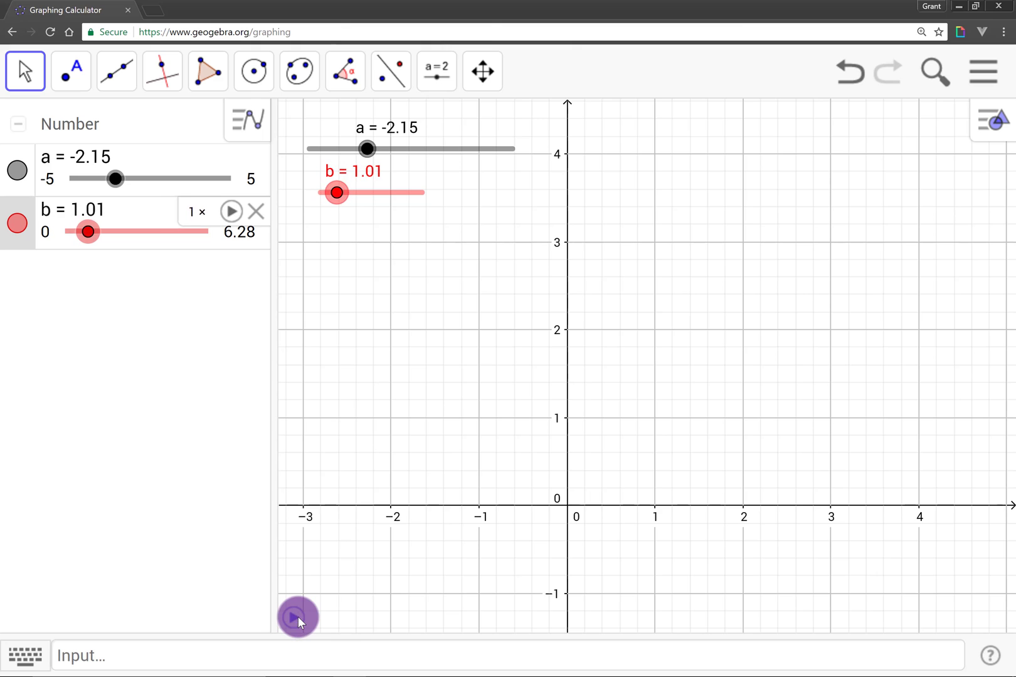
left_click(298, 616)
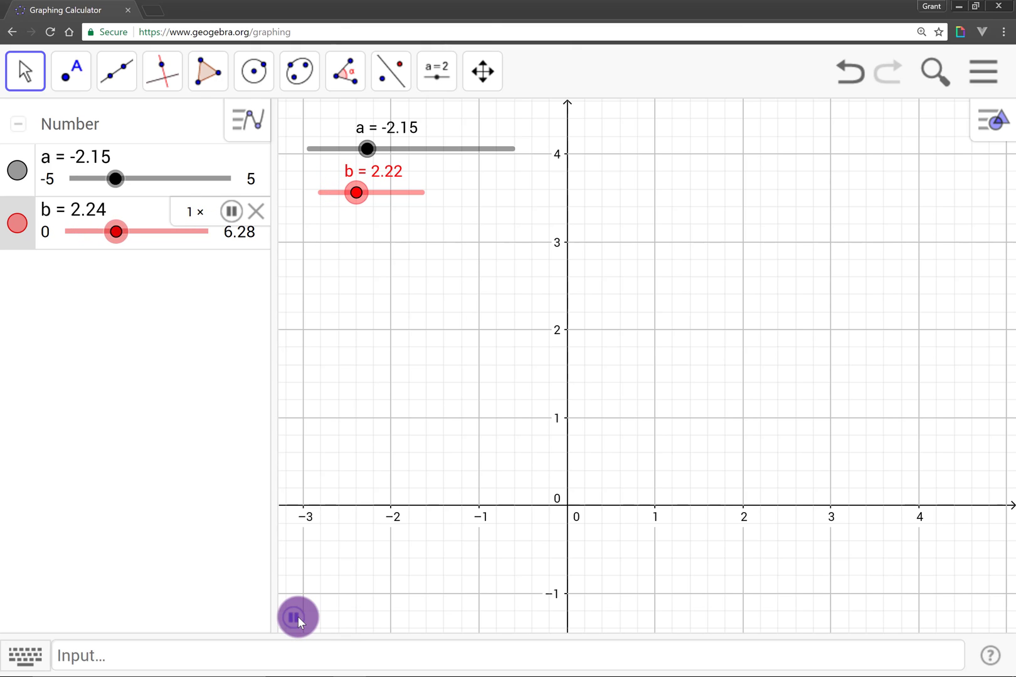
left_click(298, 617)
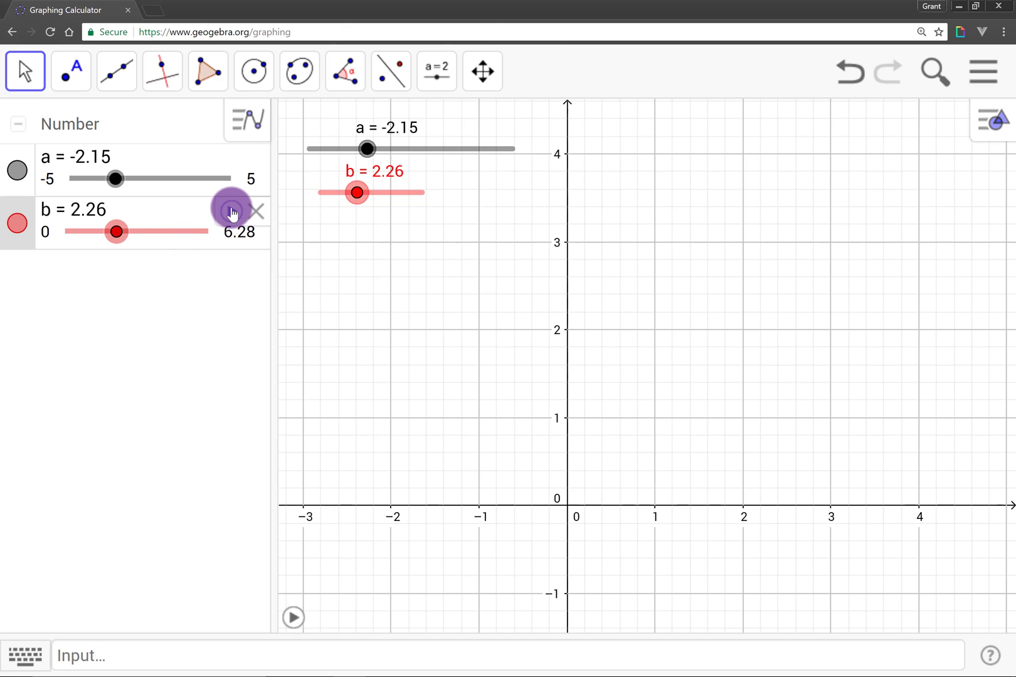
- Enable the Animation option of slider b directly on the slider in the graph, and pause the motion
right_click(359, 195)
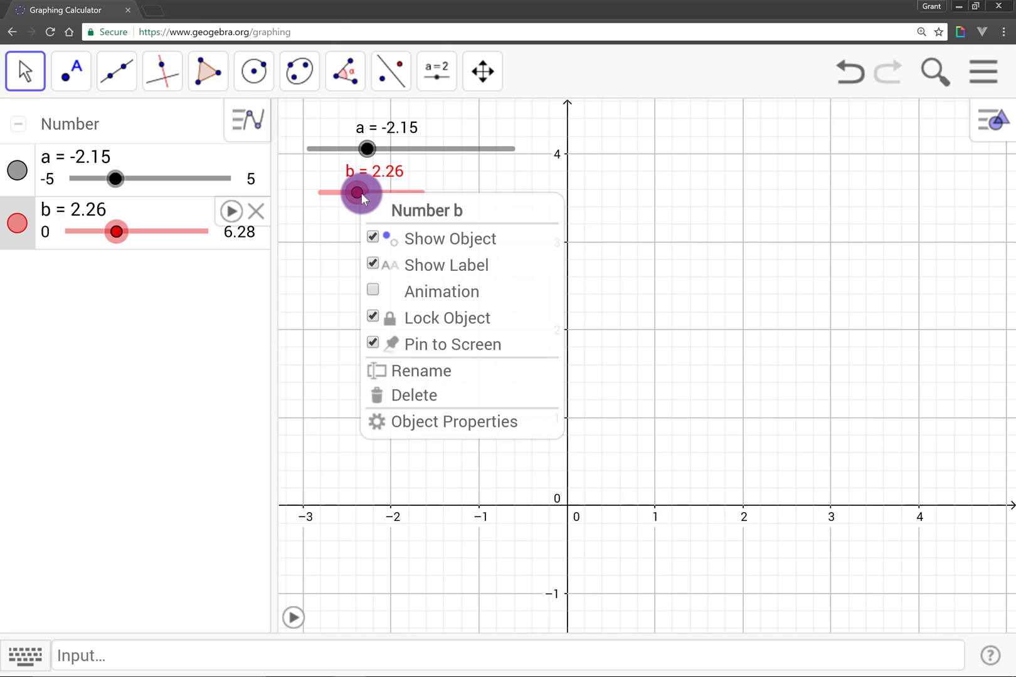
left_click(375, 290)
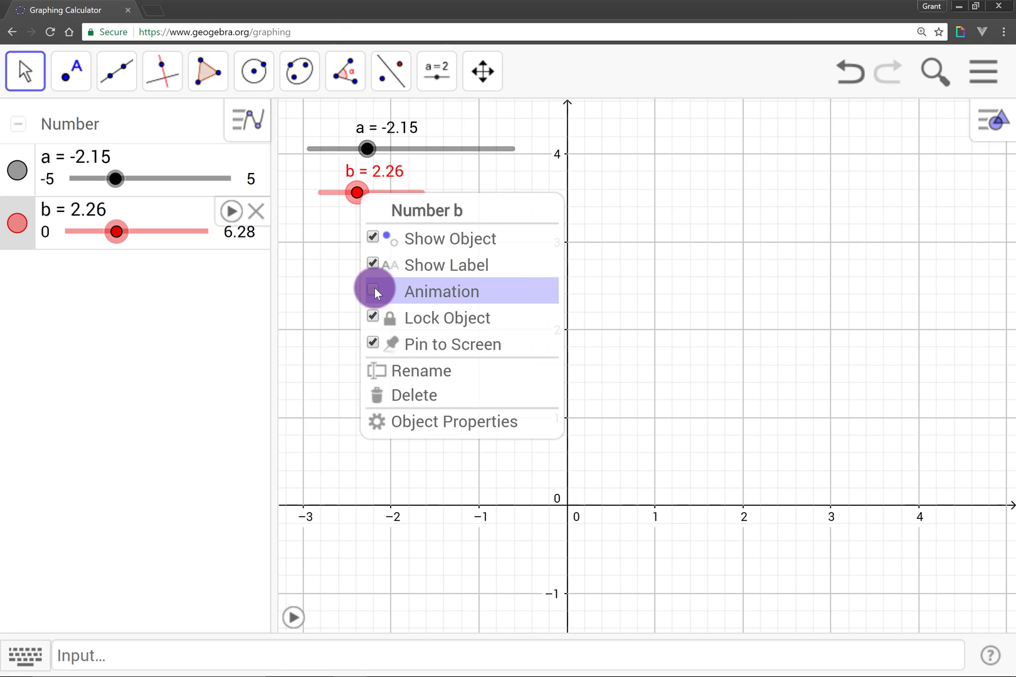
left_click(373, 290)
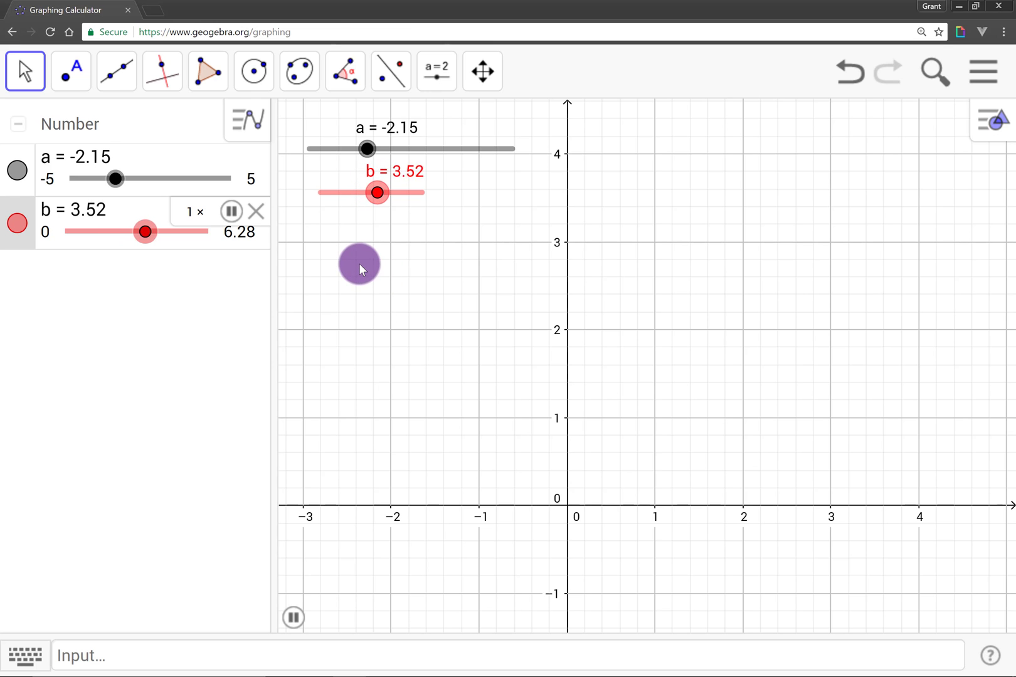
left_click(293, 617)
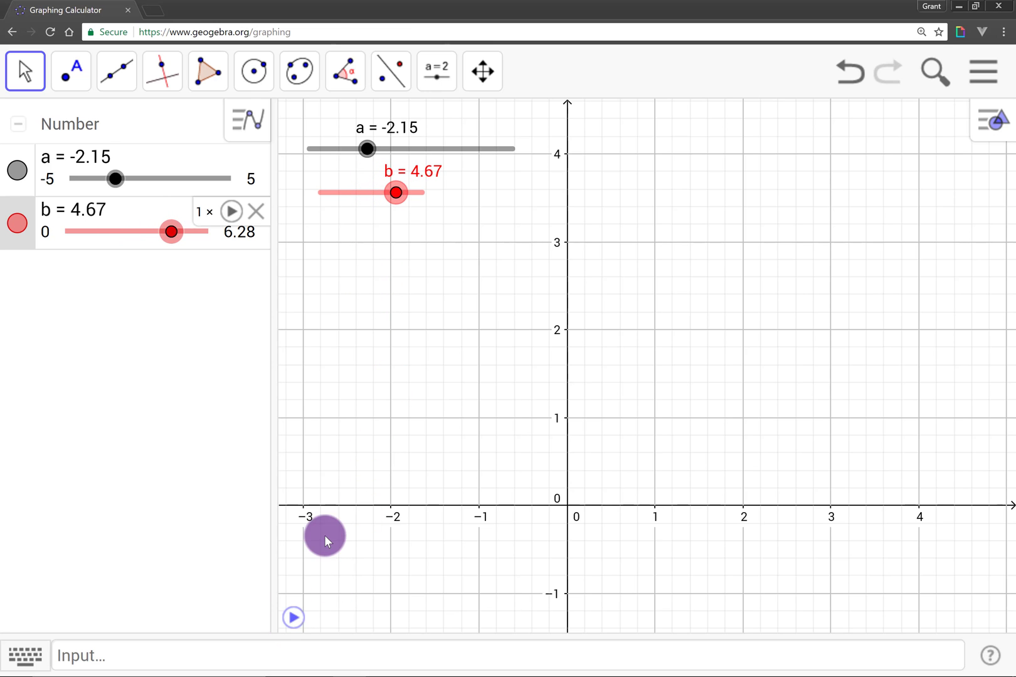
- Create slider c with the command c = Slider(-10, 10, 1)
left_click_drag(361, 458, 476, 364)
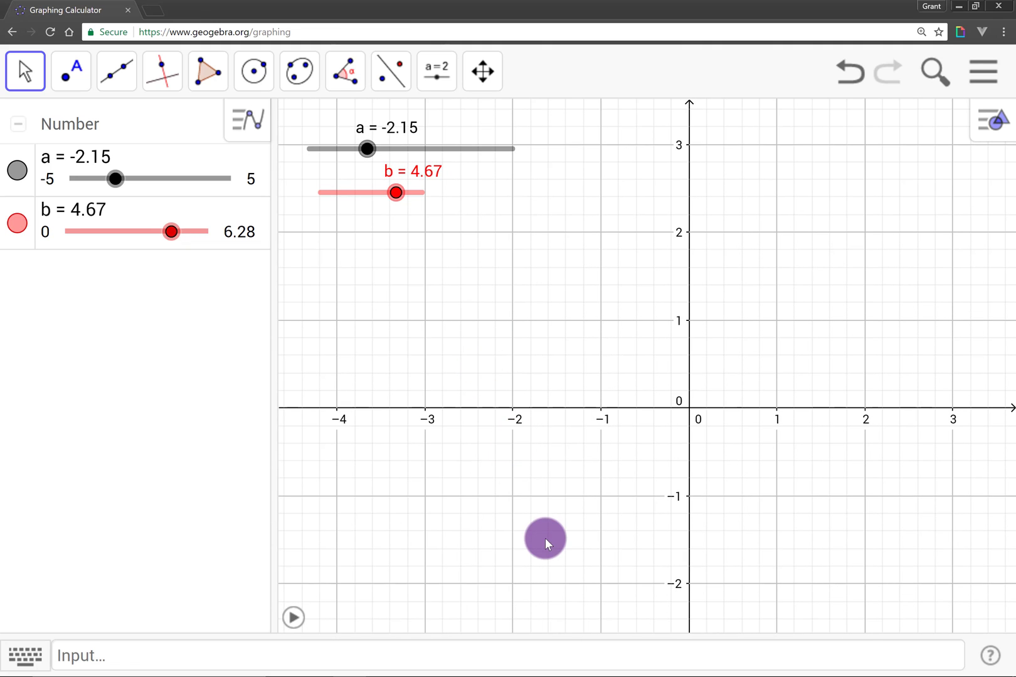
left_click(486, 652)
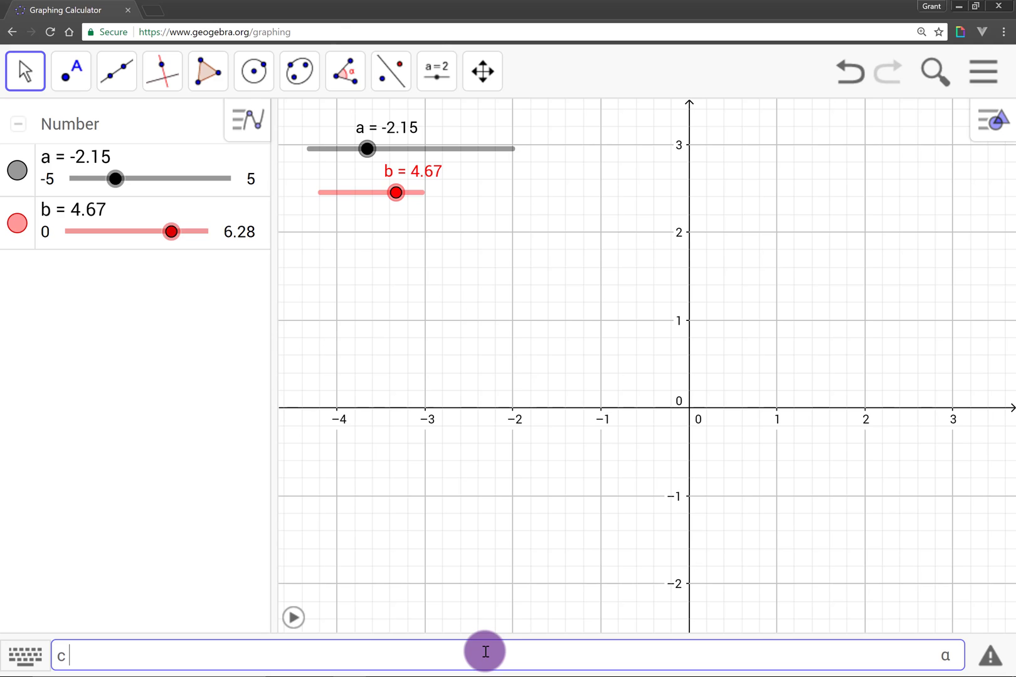
type("c = Slider")
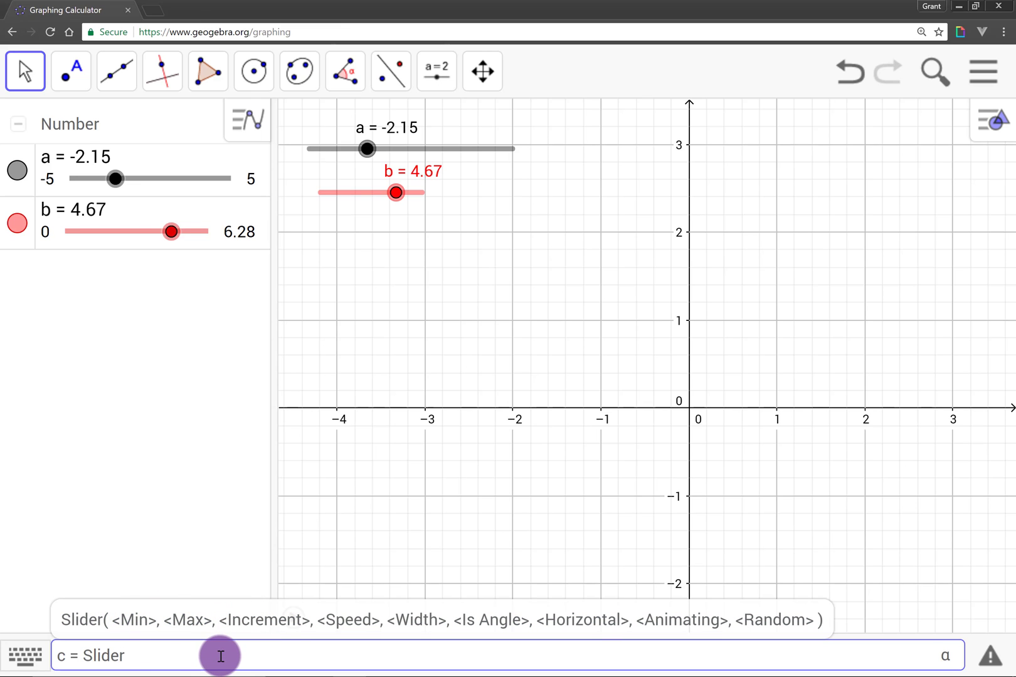
type("(")
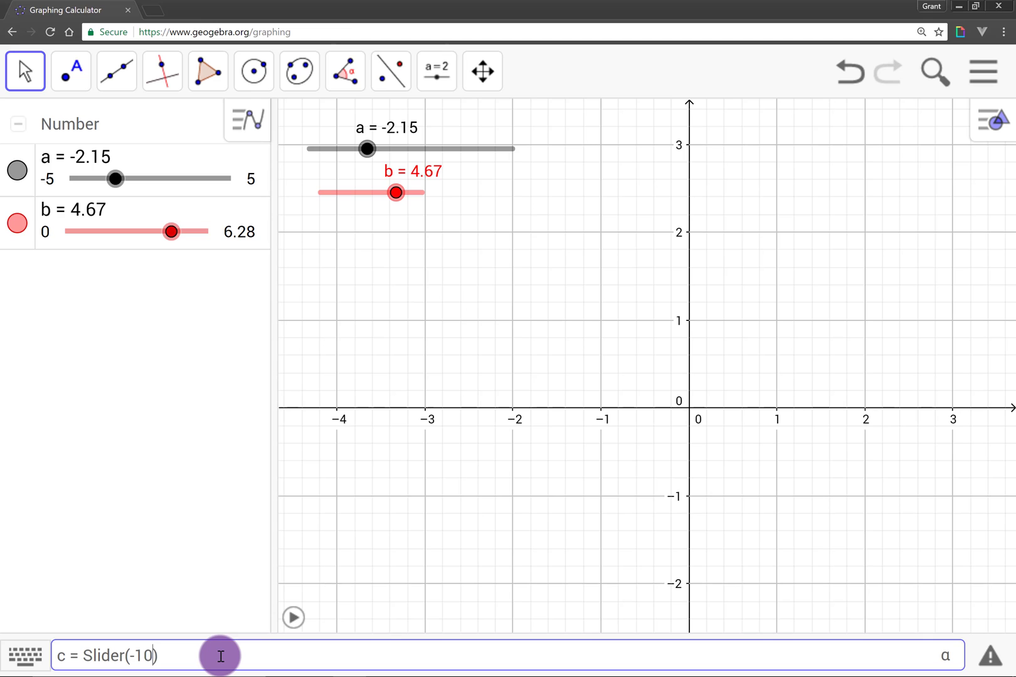
type("-10, 10")
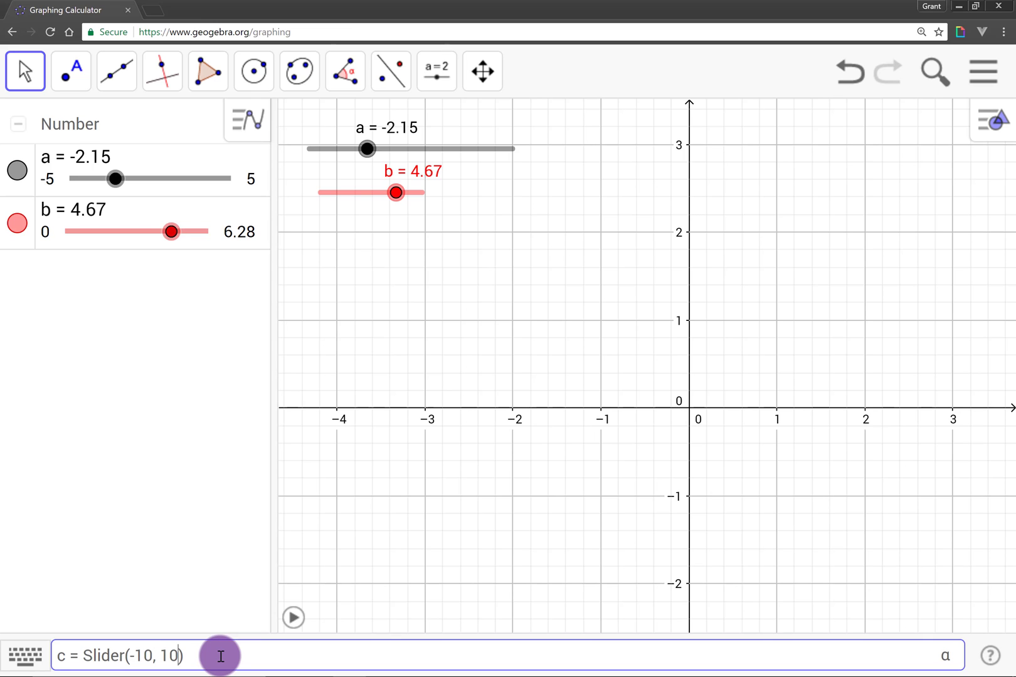
type(", 1")
key("Return")
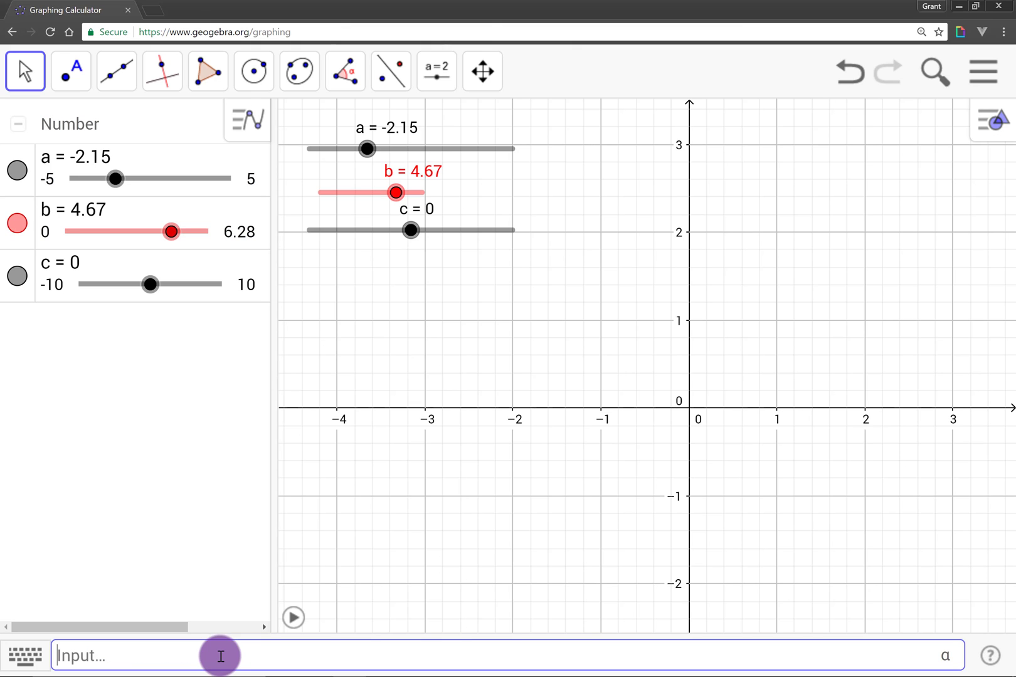
- Slide c to -3 and review its slider settings in the object properties
left_click_drag(411, 230, 380, 254)
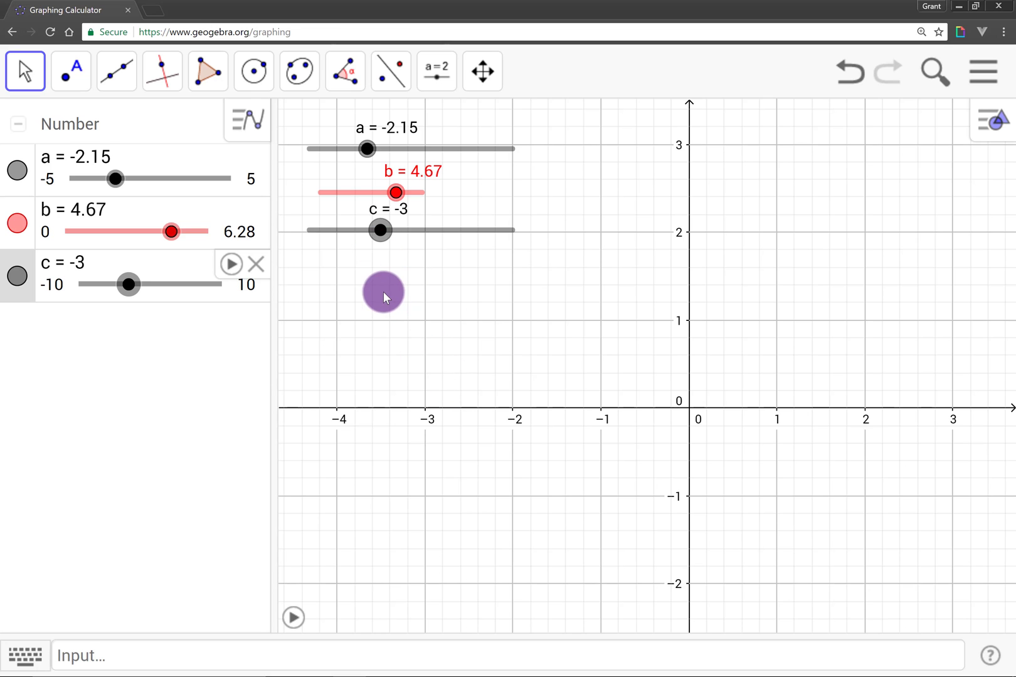
right_click(378, 233)
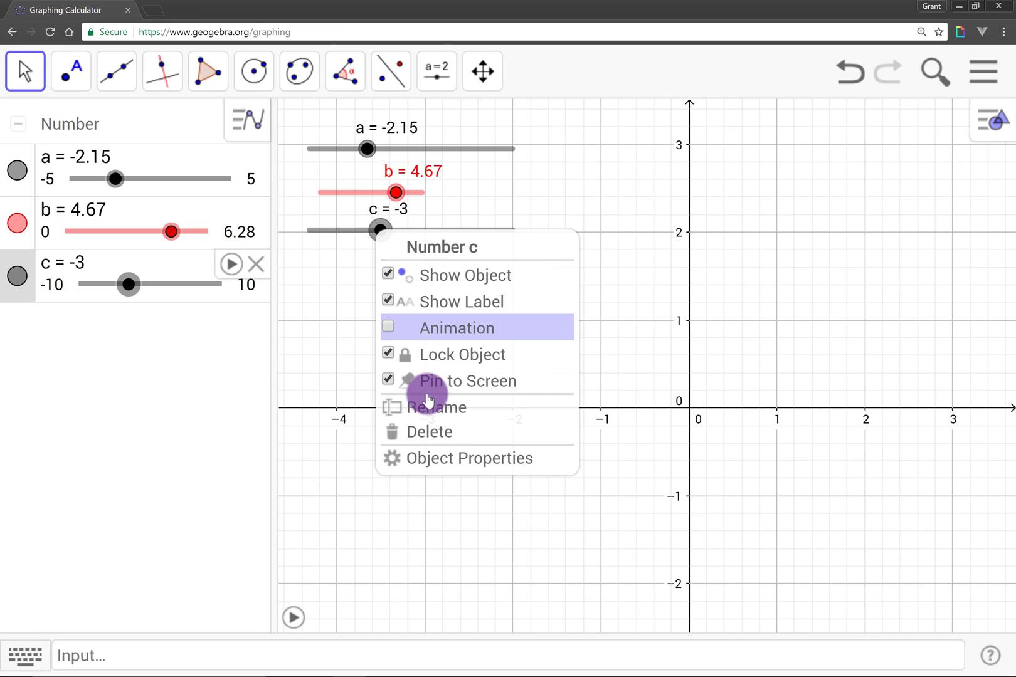
left_click(449, 458)
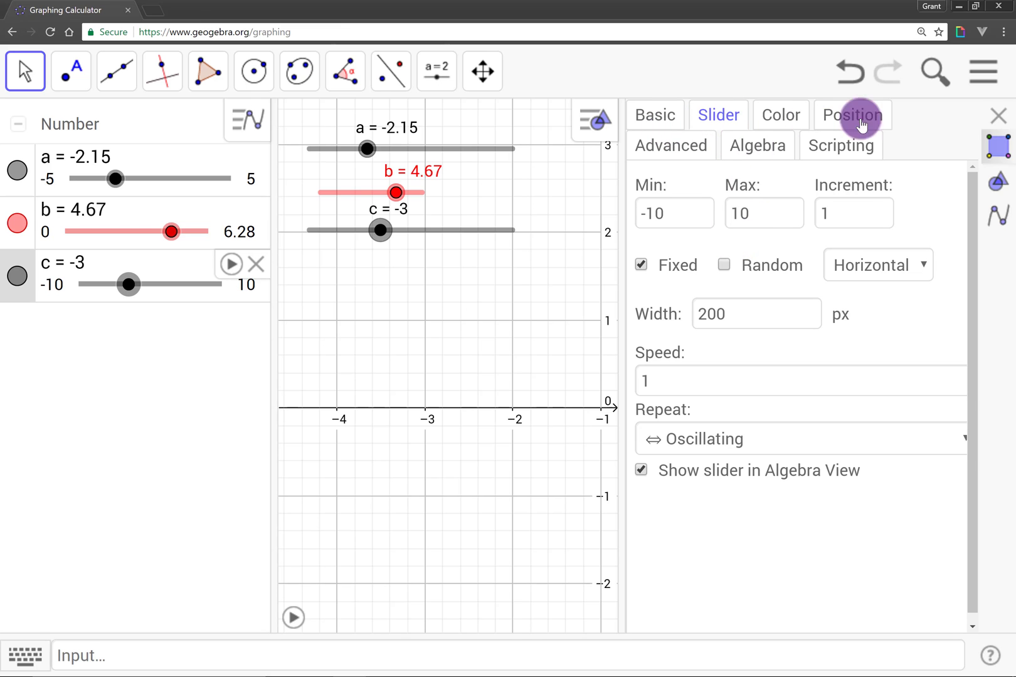
left_click(998, 116)
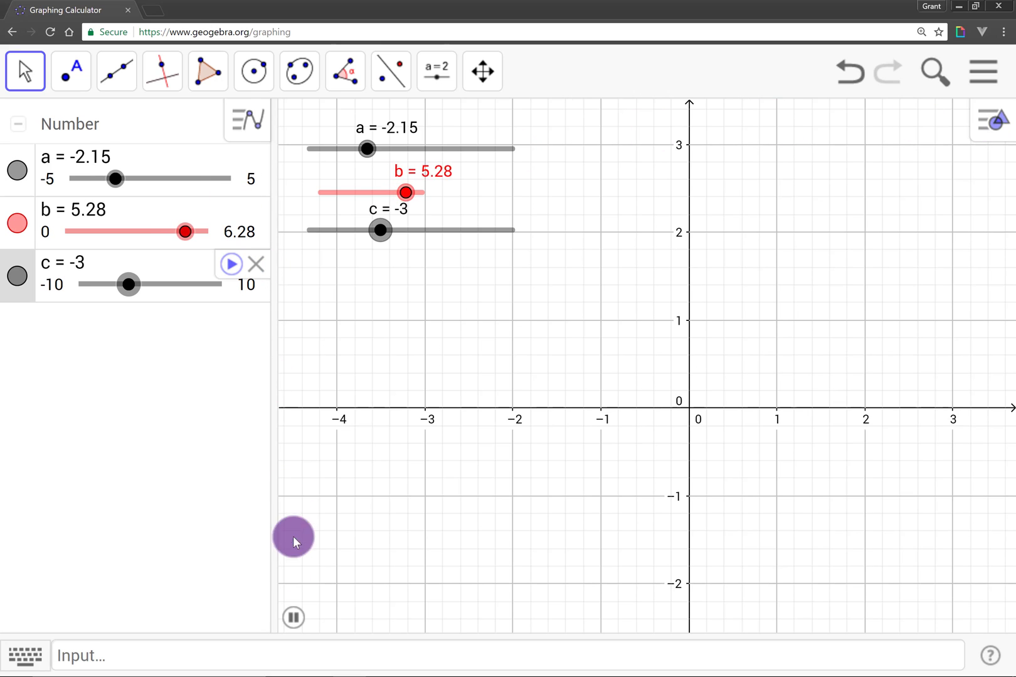
- Pause the animation of b, animate slider c together with b, and pause both
left_click(293, 617)
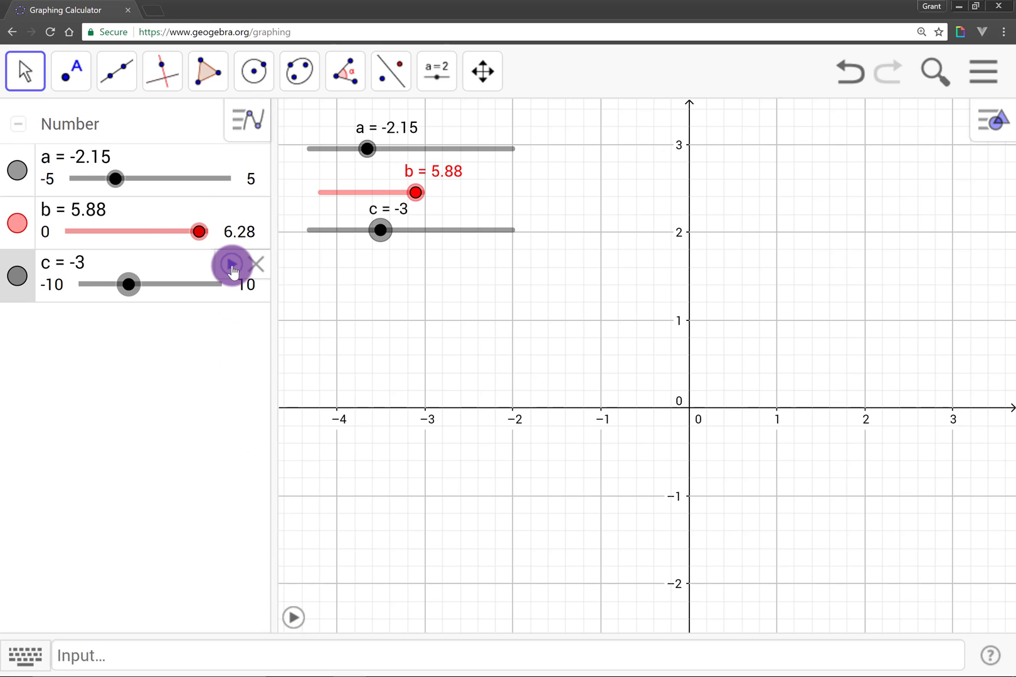
left_click(232, 266)
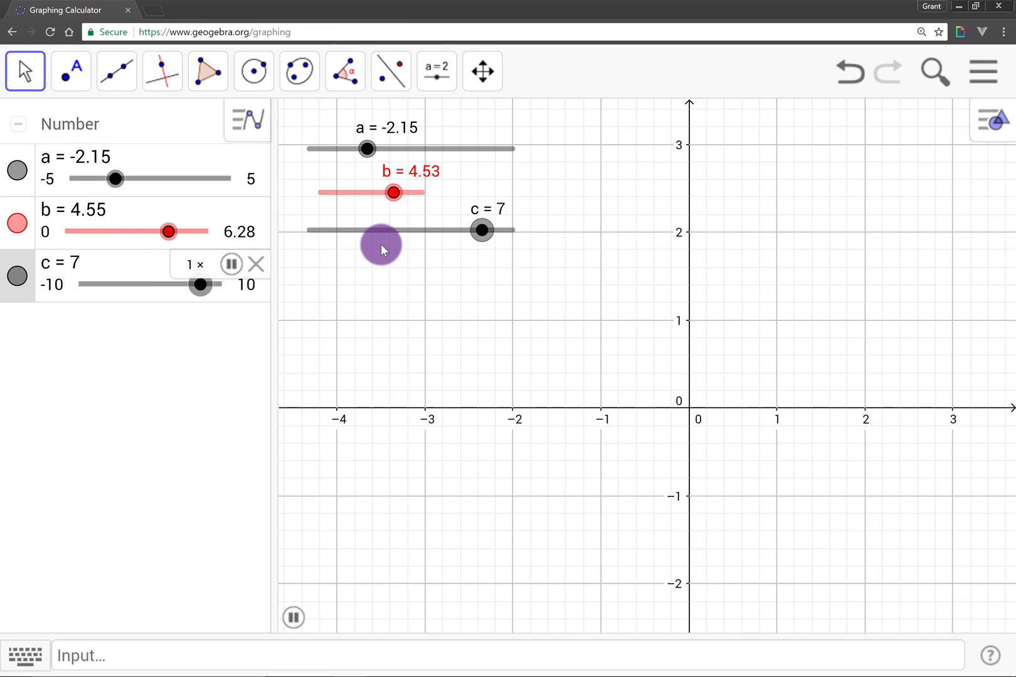
left_click(299, 617)
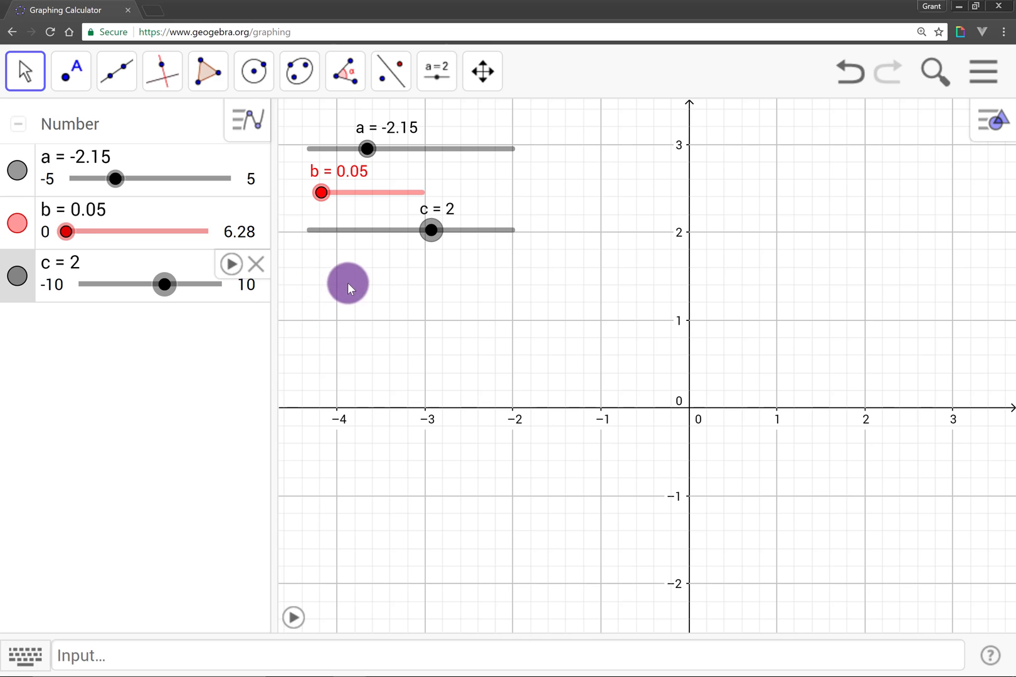
- Define the point P = (3*cos(b), 3*sin(b))
left_click_drag(489, 498, 419, 512)
left_click(360, 658)
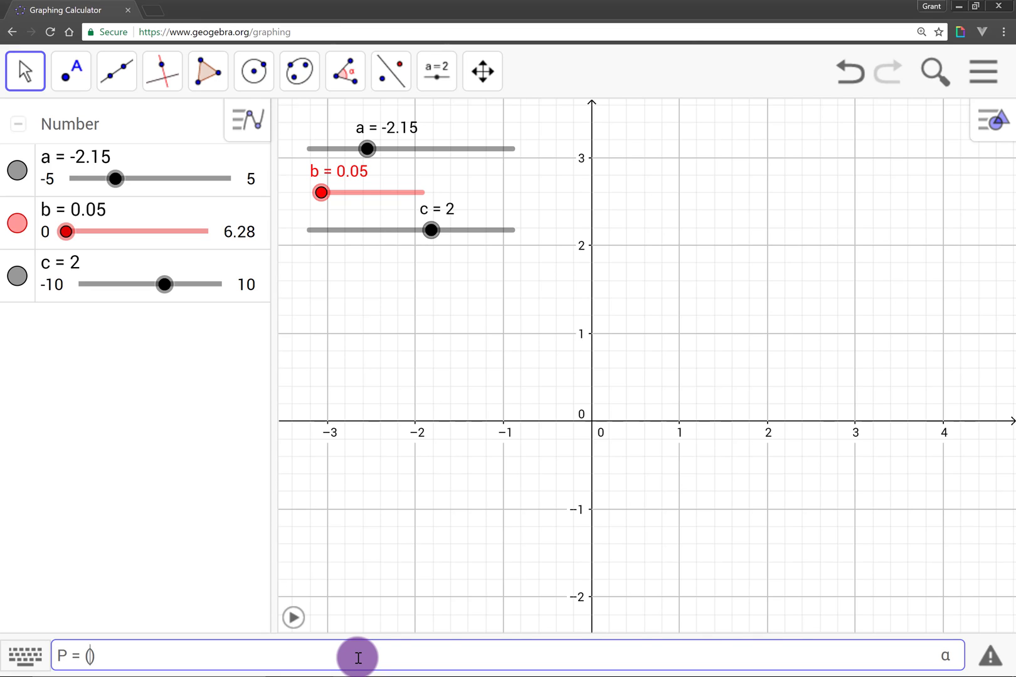
type("3*cos(b), 3*sin(b")
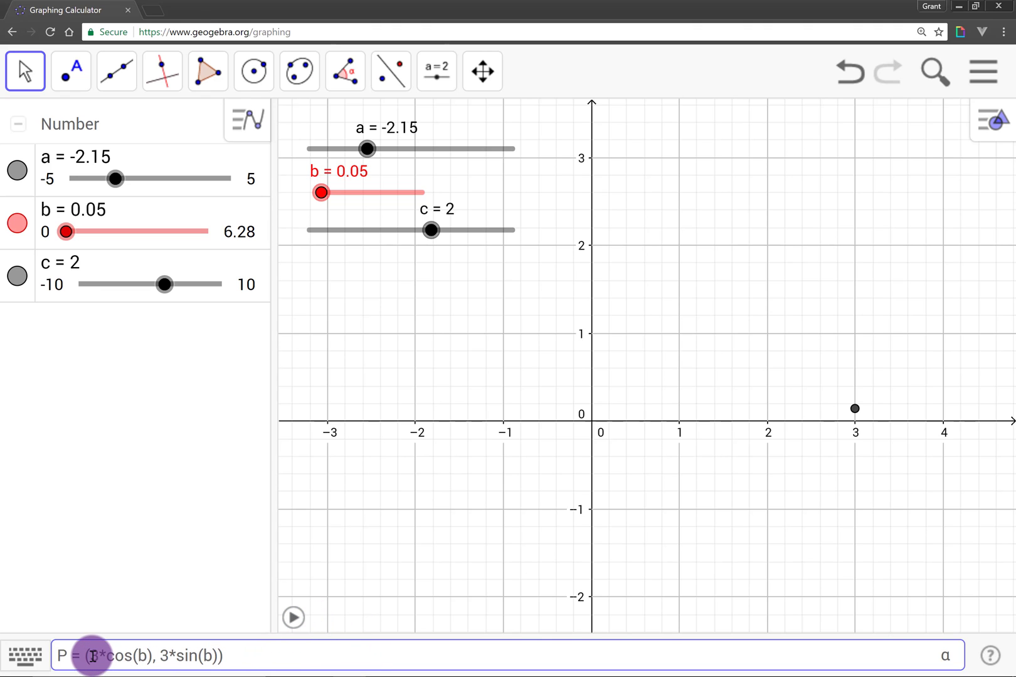
left_click_drag(90, 655, 140, 657)
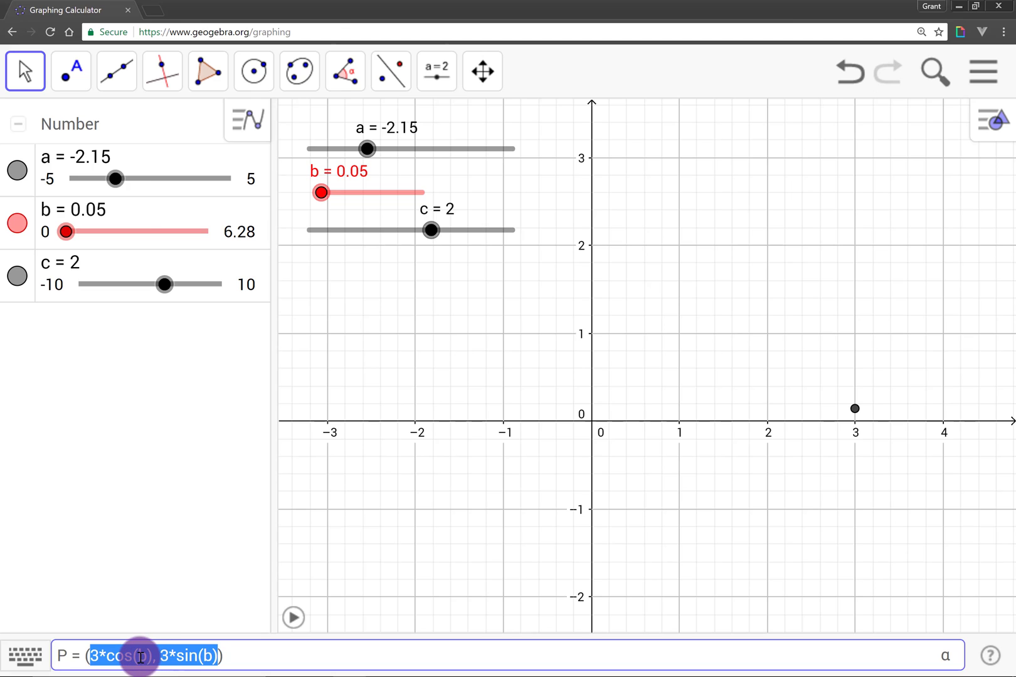
left_click(140, 656)
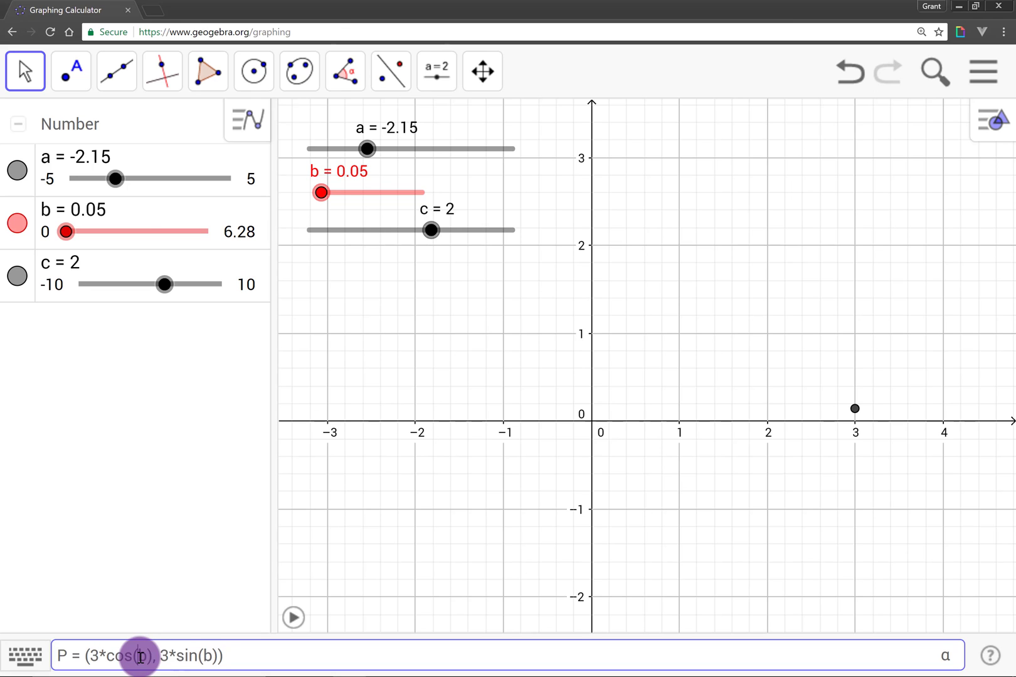
left_click(226, 659)
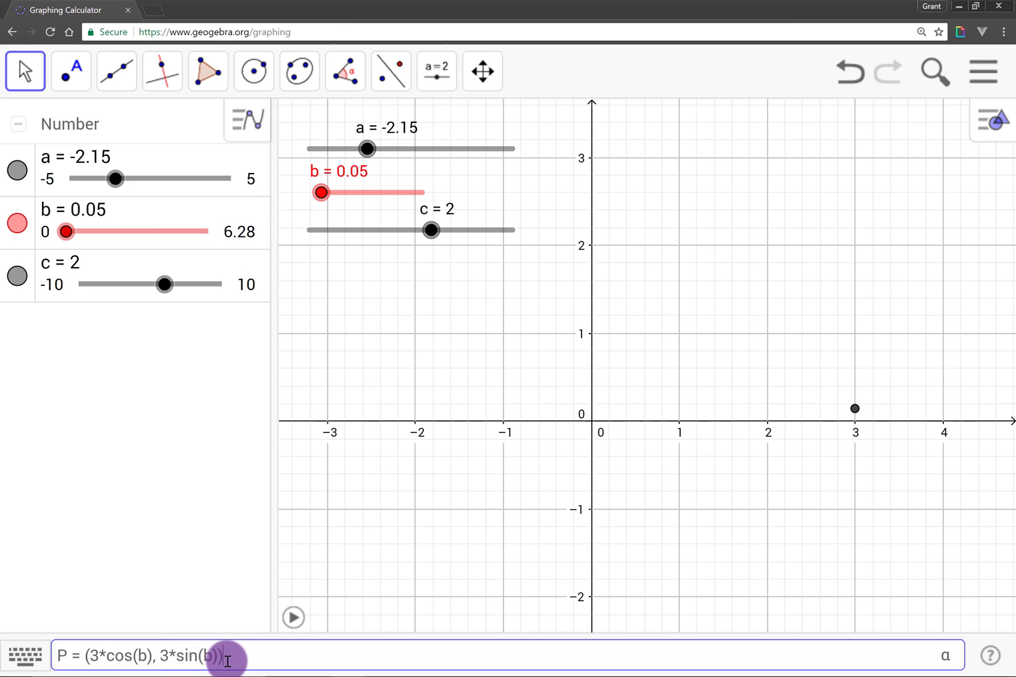
key("Return")
- Slide b to its maximum and back to about 2.01 to move point P, and turn on b's animation
left_click(321, 194)
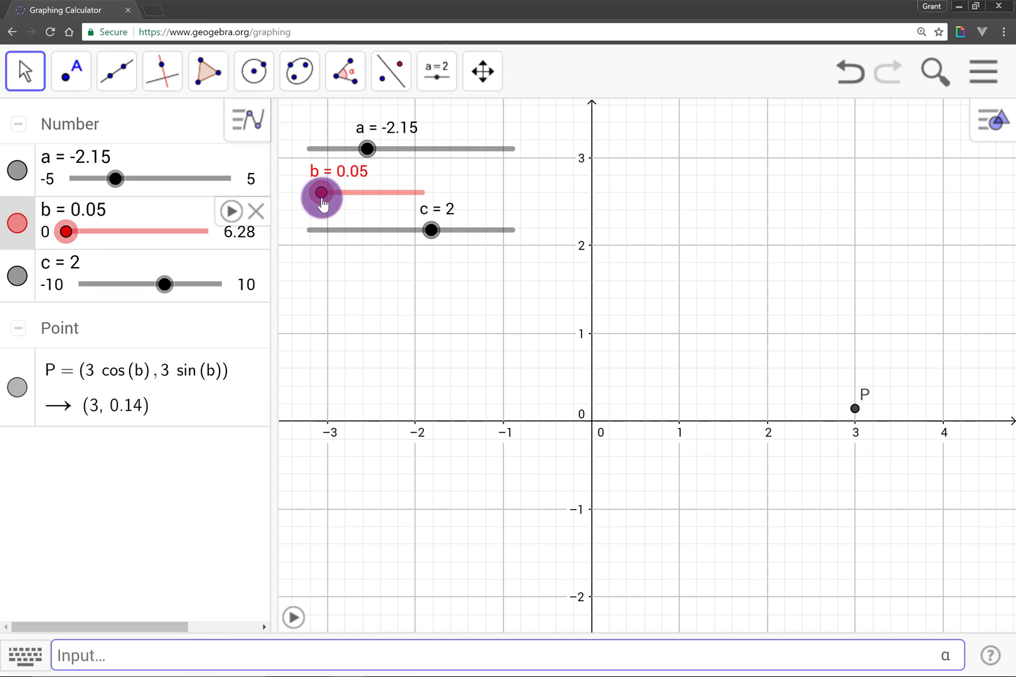
left_click_drag(322, 200, 676, 335)
scroll(526, 368, "down", 3)
scroll(525, 374, "down", 3)
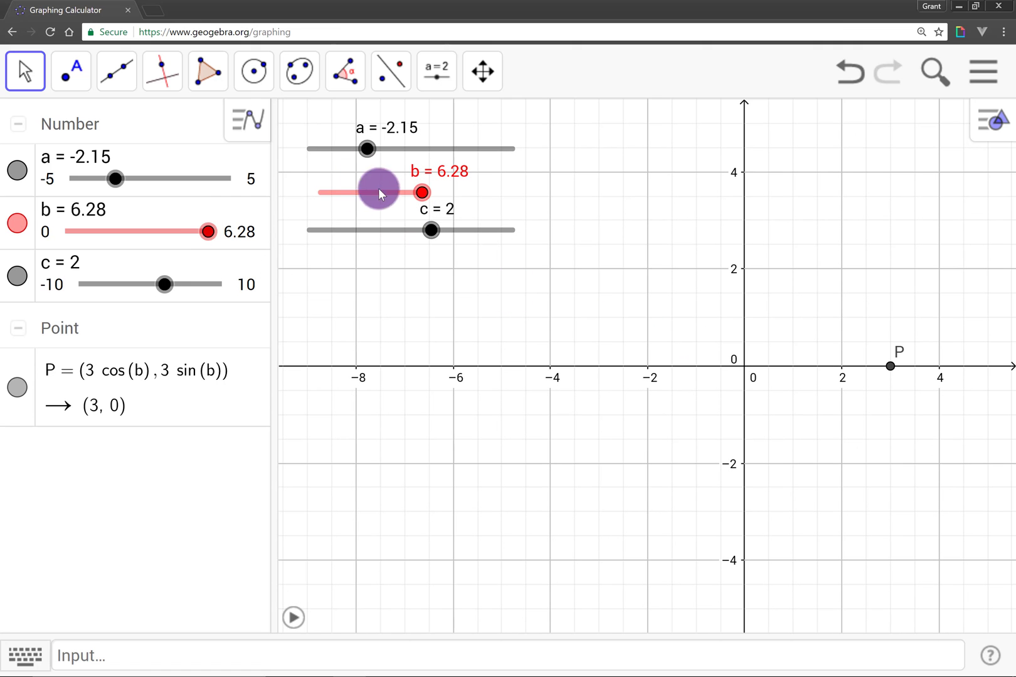
left_click_drag(379, 193, 344, 193)
right_click(352, 193)
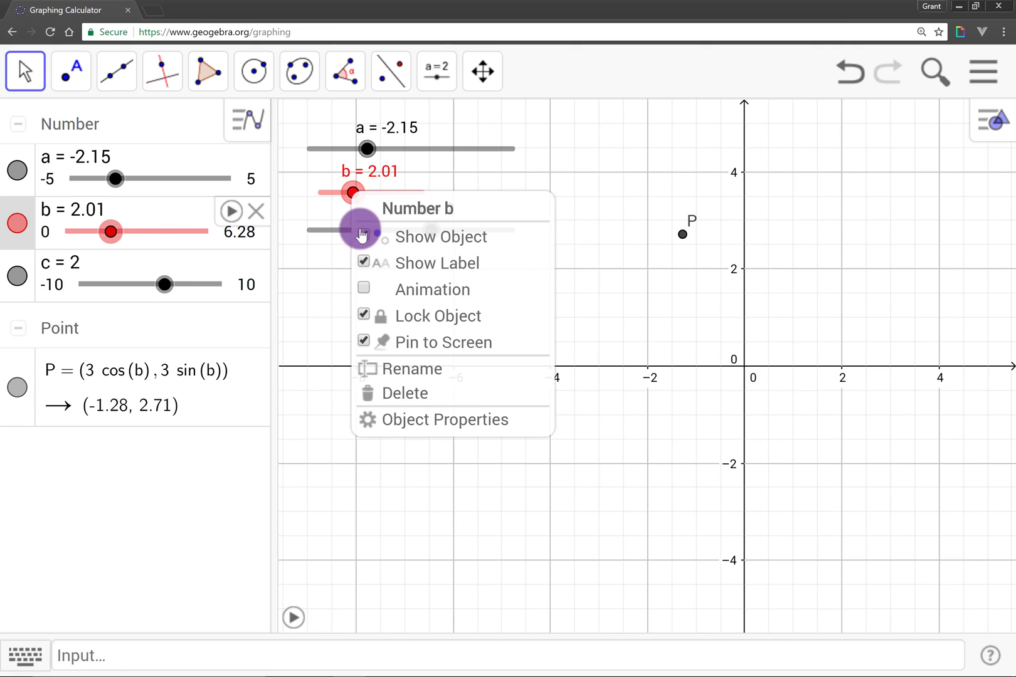
left_click(364, 287)
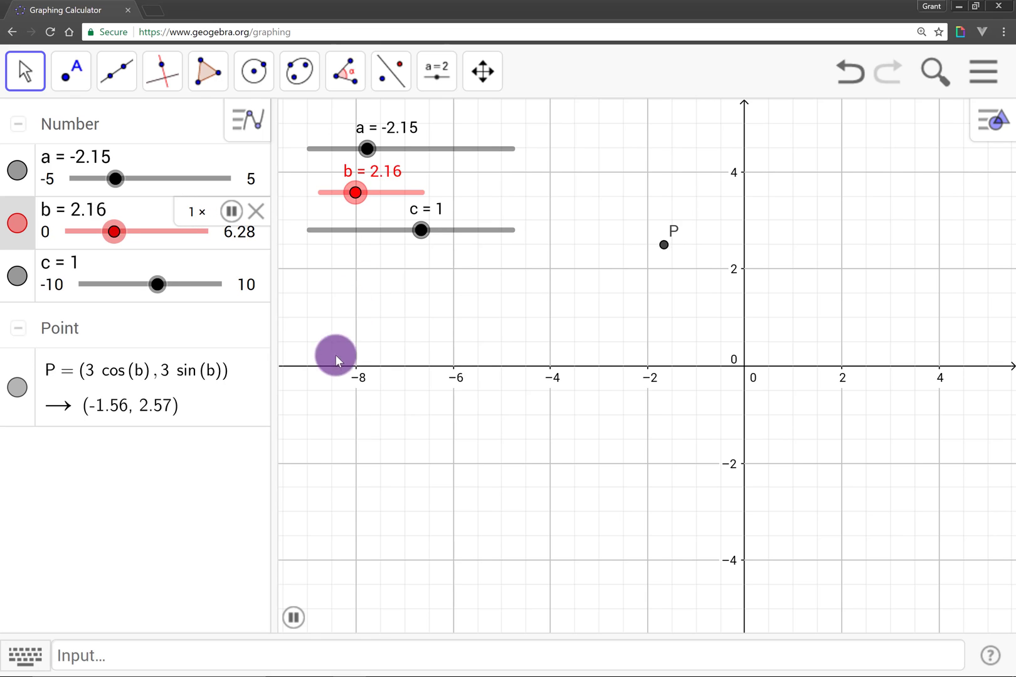